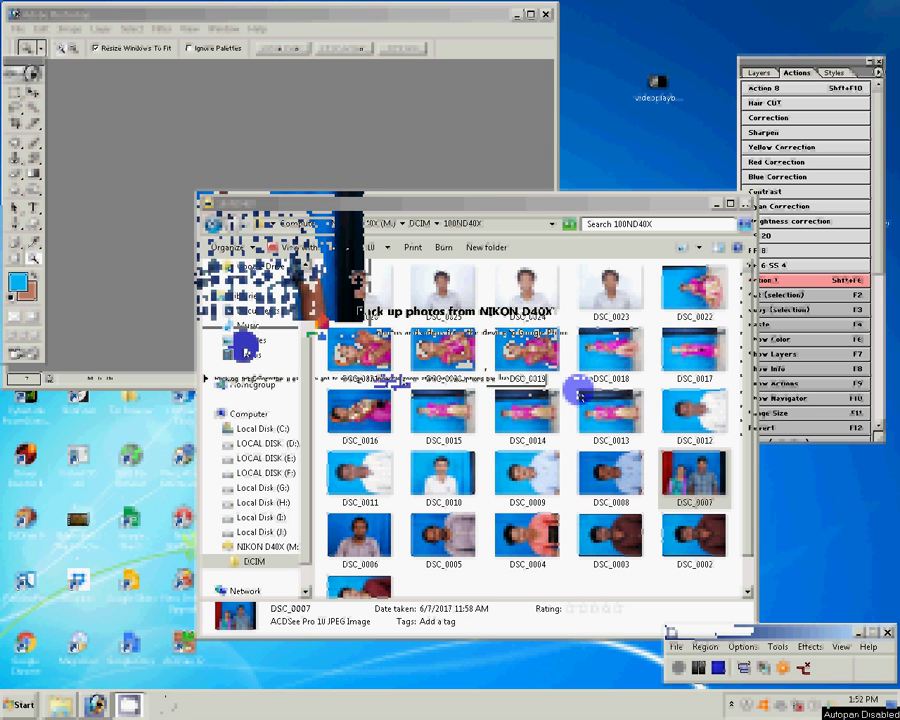
# - Maximize Photoshop and fit the couple photo DSC_0007 on screen
pyautogui.click(530, 16)
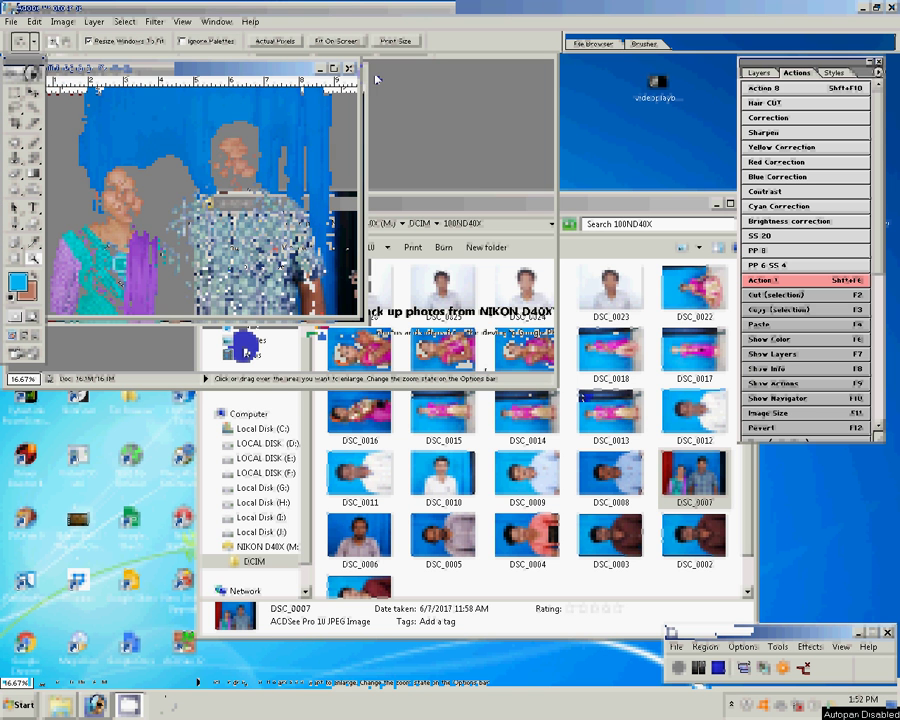
pyautogui.moveTo(262, 76); pyautogui.dragTo(378, 124)
pyautogui.click(337, 41)
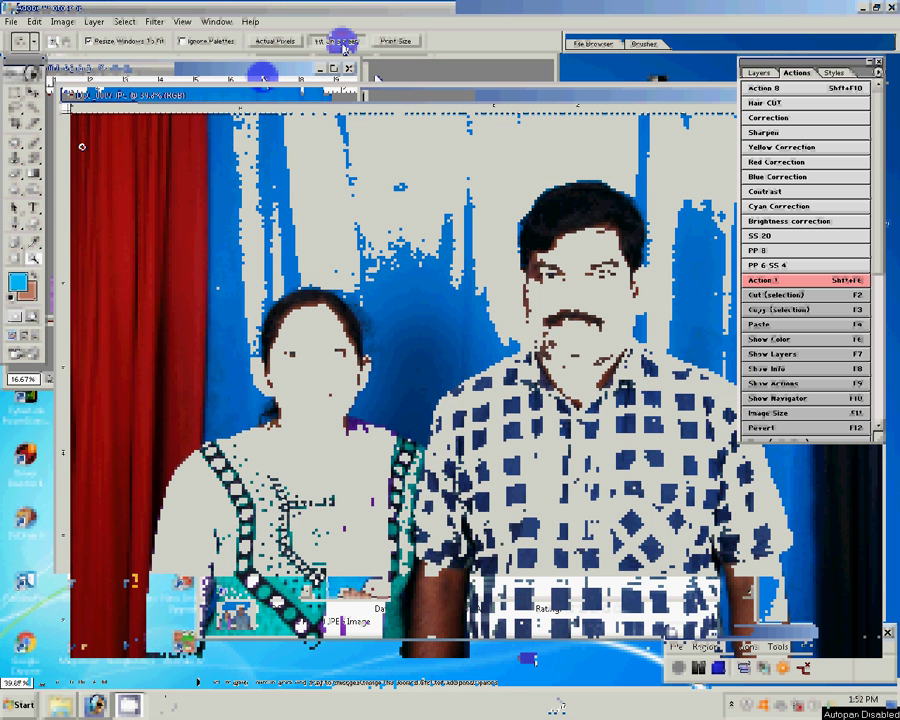
# - Rotate the canvas 90° clockwise and back upright, with the Crop tool preset to 3.4 × 4.4 cm at 300 ppi
pyautogui.click(55, 21)
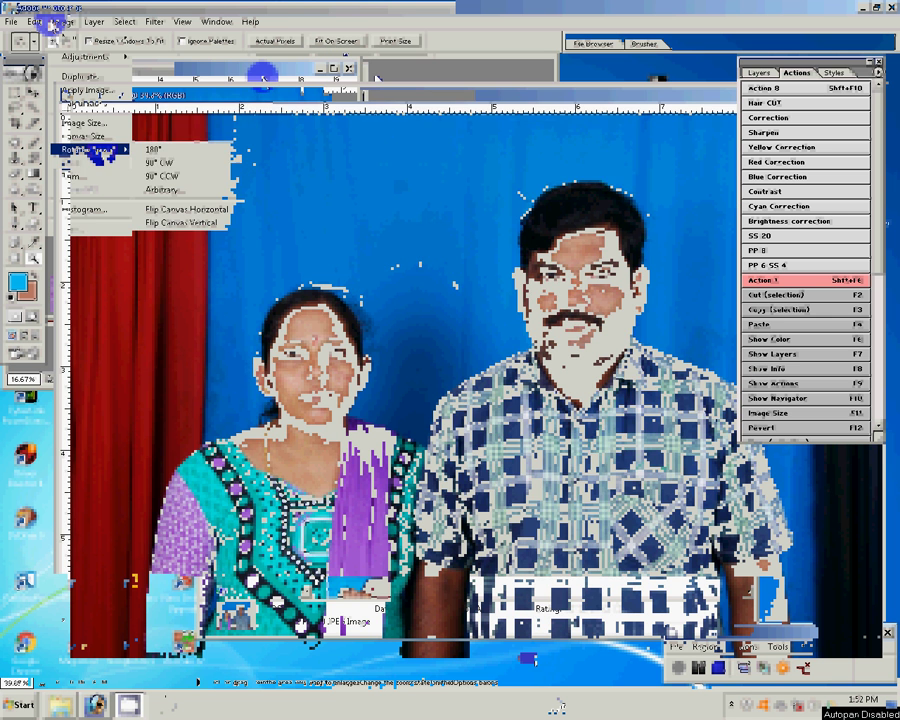
pyautogui.click(182, 162)
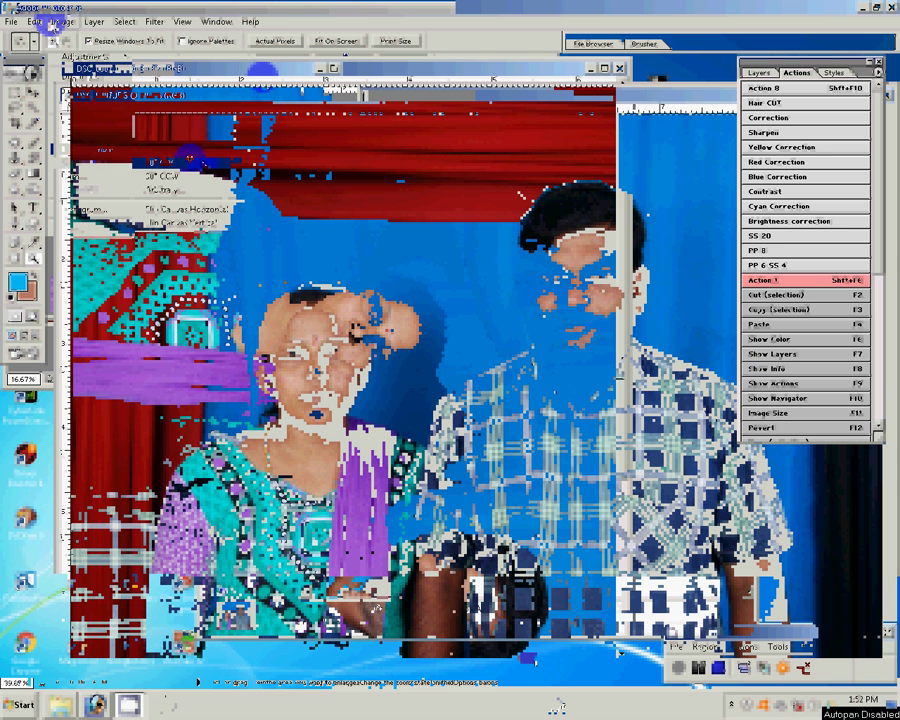
pyautogui.click(17, 124)
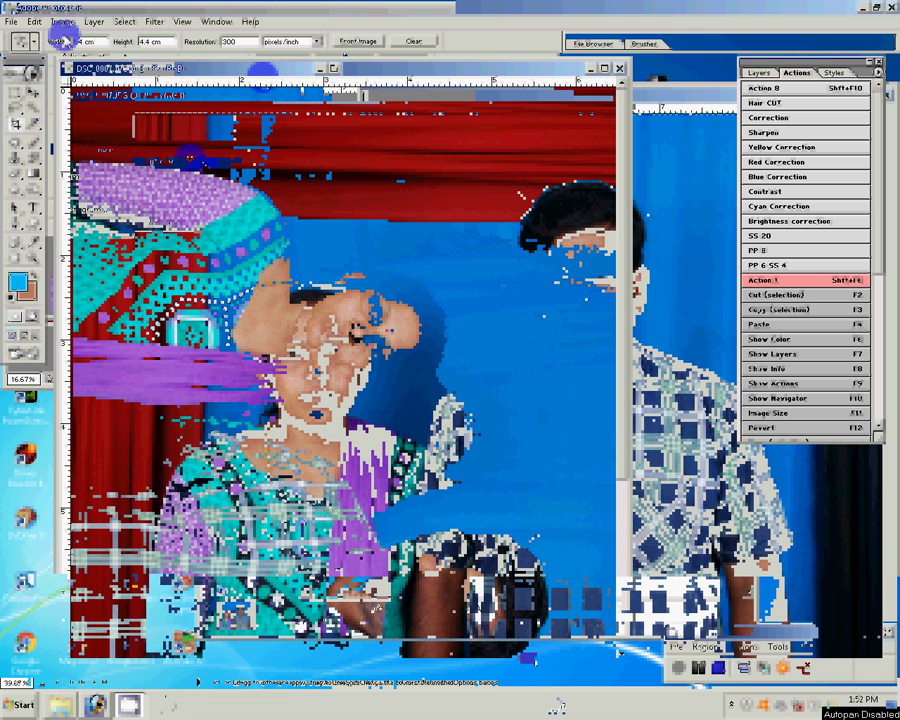
pyautogui.click(60, 22)
pyautogui.click(165, 160)
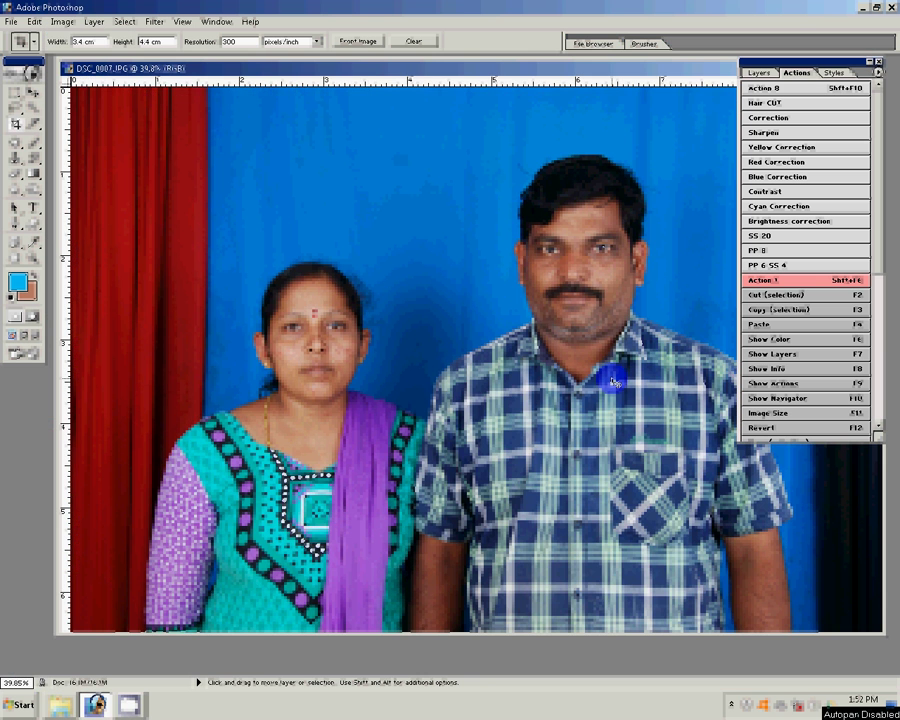
# - Show the Layers palette and apply Magic Pro with Graininess 100 to the background layer
pyautogui.press('F7')
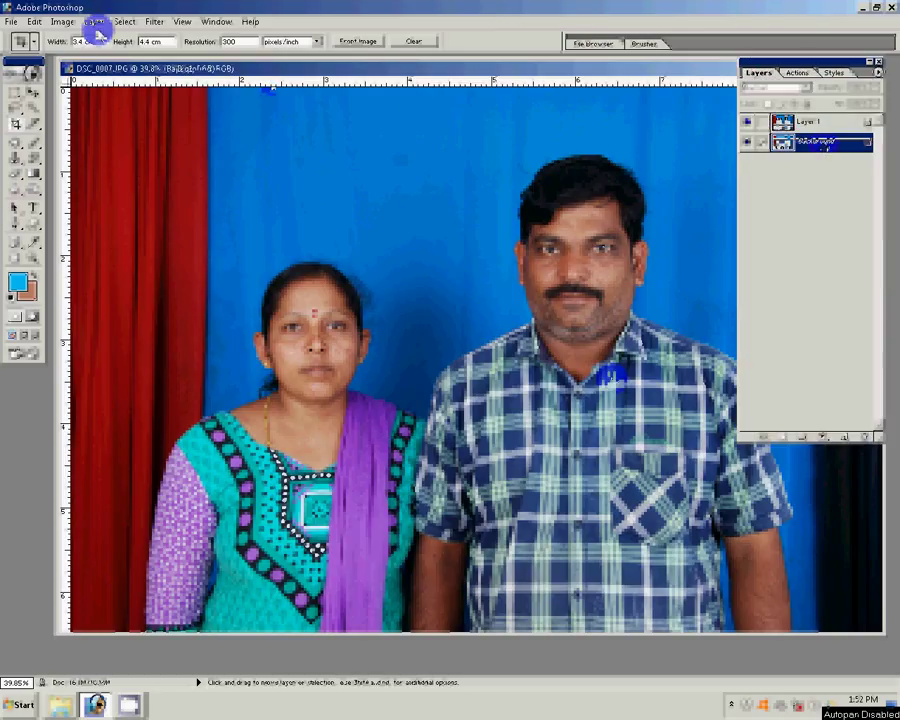
pyautogui.click(155, 21)
pyautogui.moveTo(220, 323)
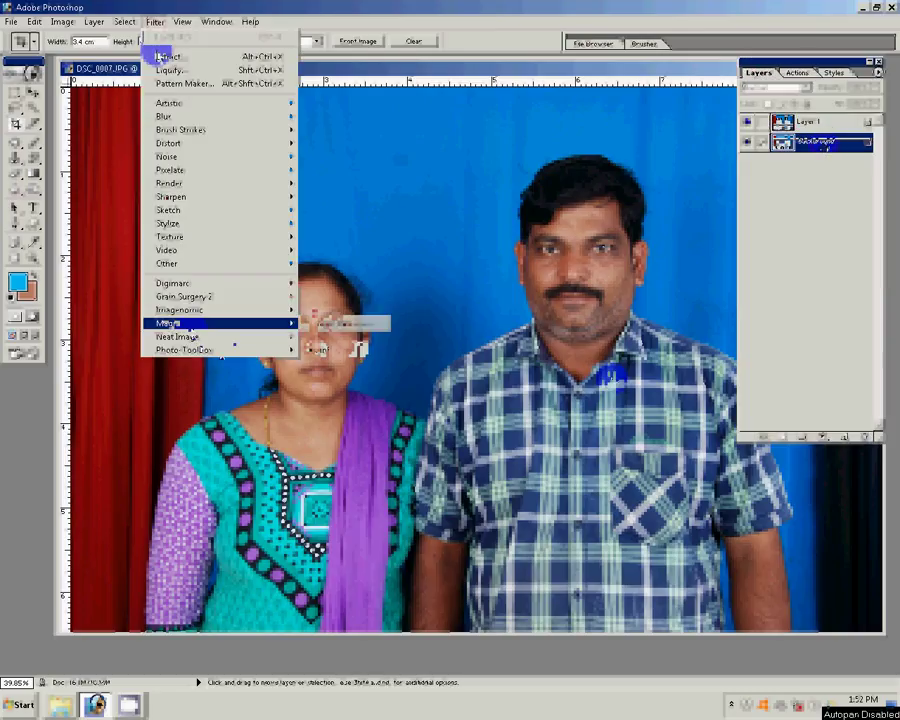
pyautogui.click(325, 323)
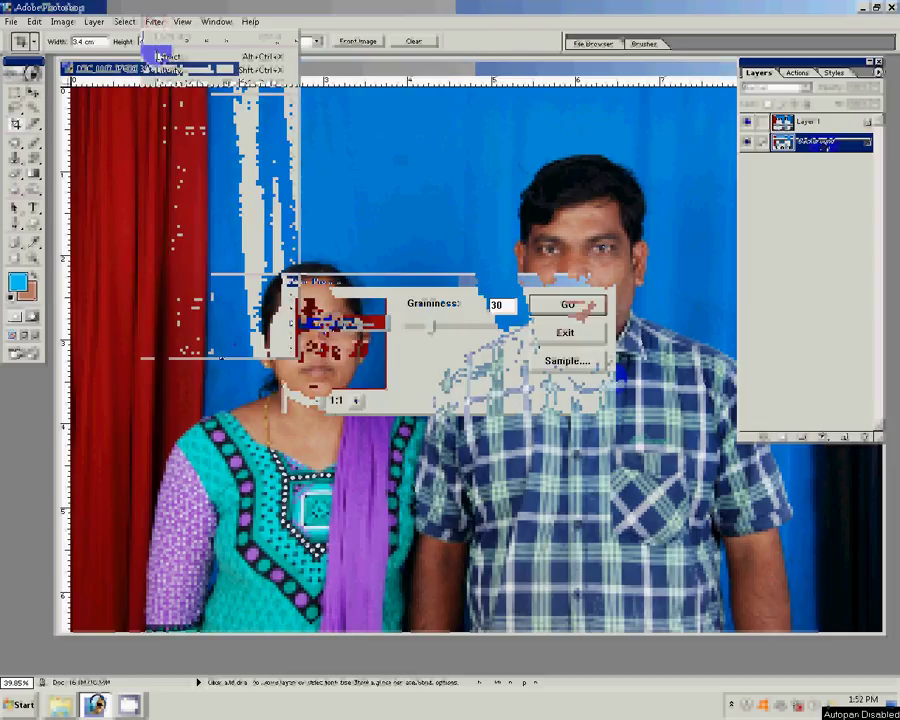
pyautogui.moveTo(432, 327); pyautogui.dragTo(443, 331)
pyautogui.click(578, 304)
pyautogui.write('100')
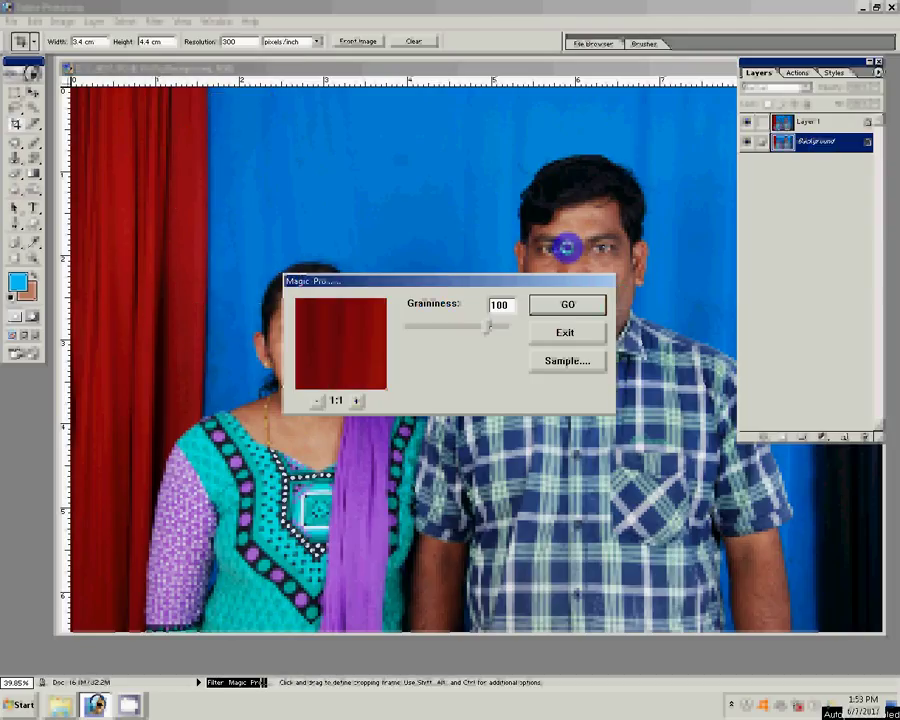
pyautogui.press('Return')
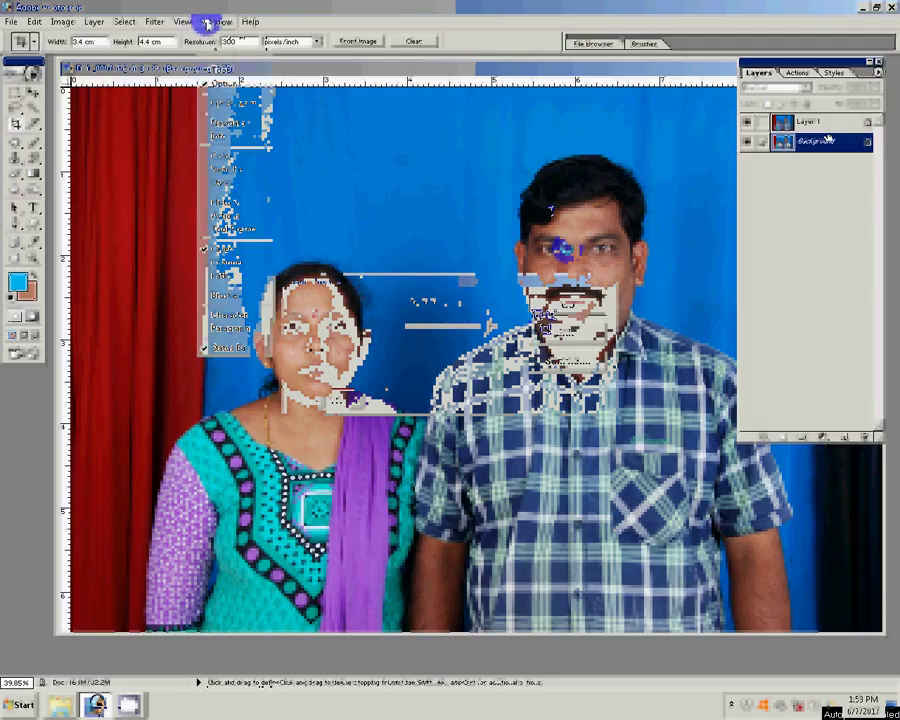
pyautogui.click(208, 22)
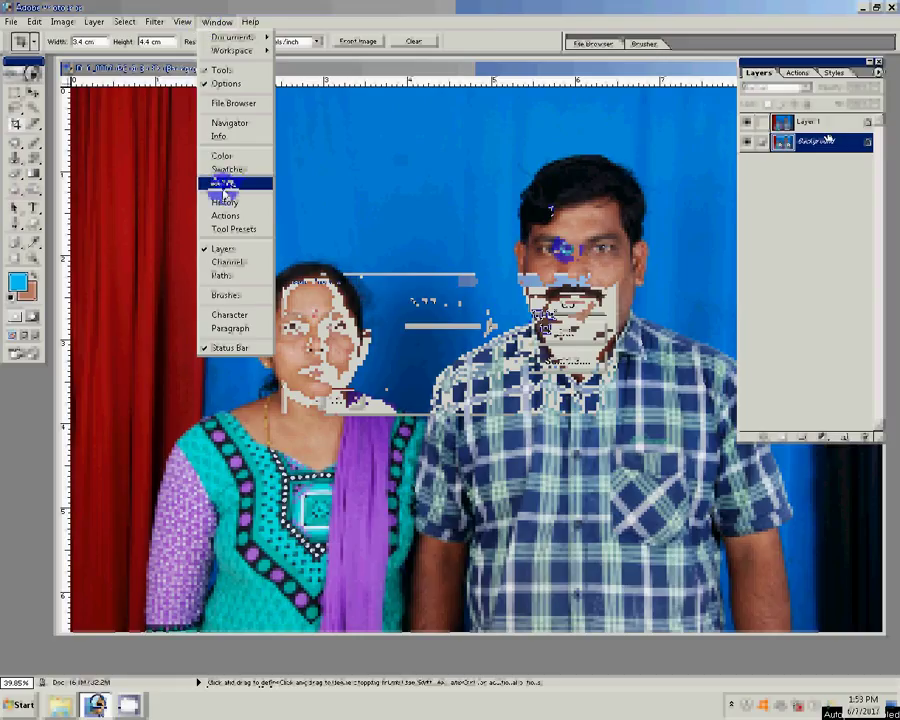
pyautogui.press('Down')
pyautogui.press('Down')
pyautogui.press('Down')
pyautogui.press('Up')
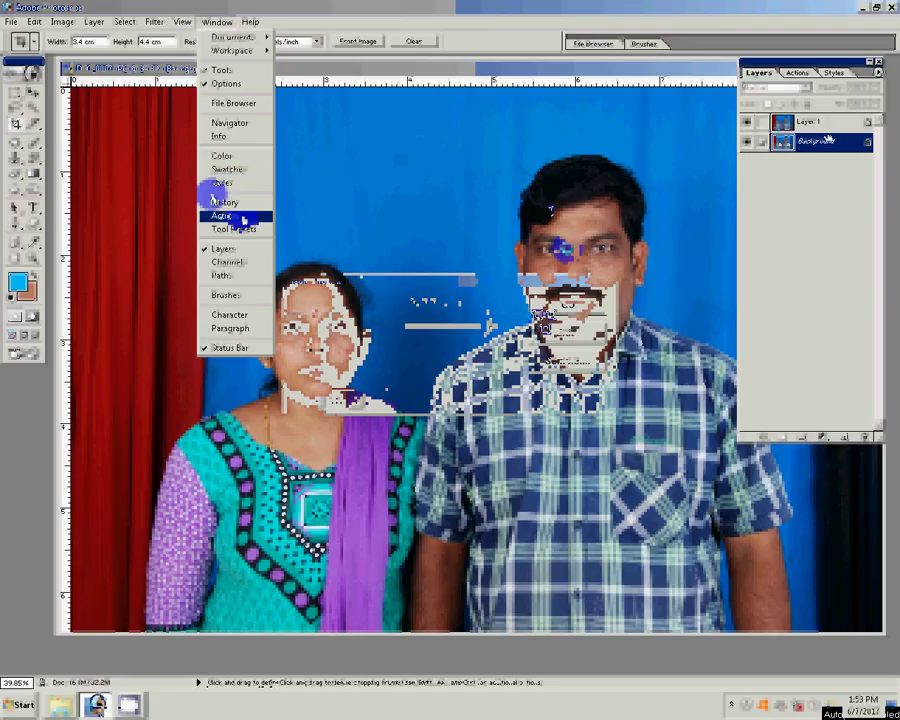
pyautogui.press('Up')
pyautogui.press('Up')
pyautogui.press('Up')
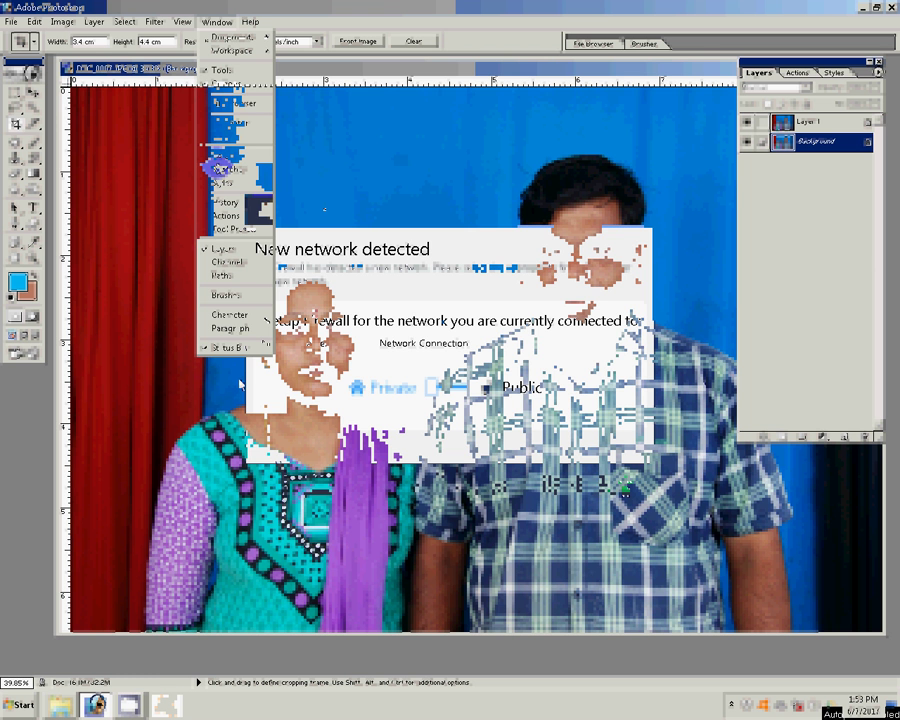
pyautogui.click(240, 383)
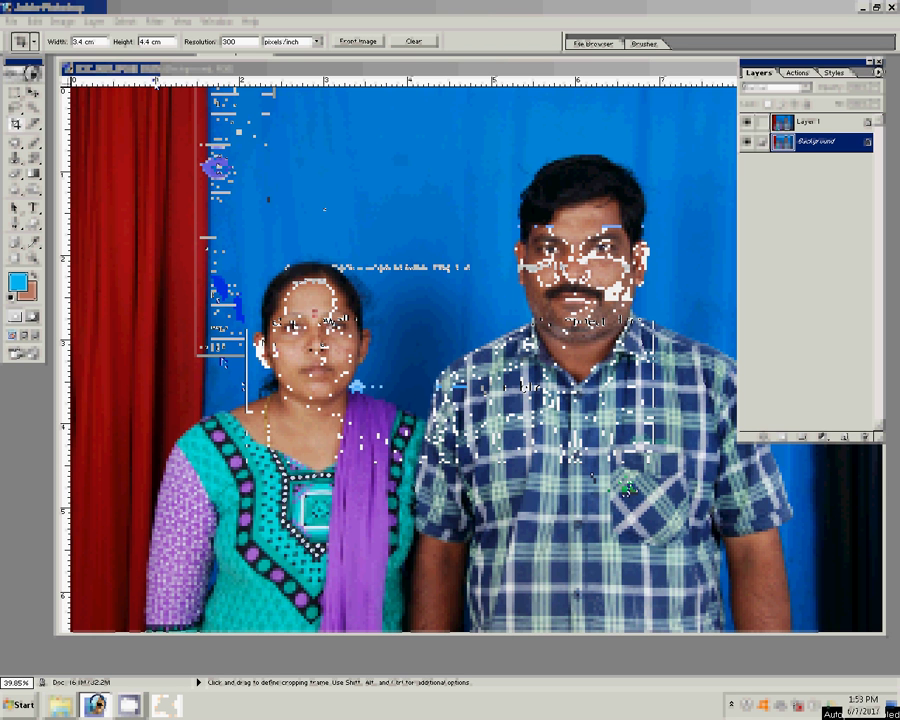
pyautogui.click(155, 21)
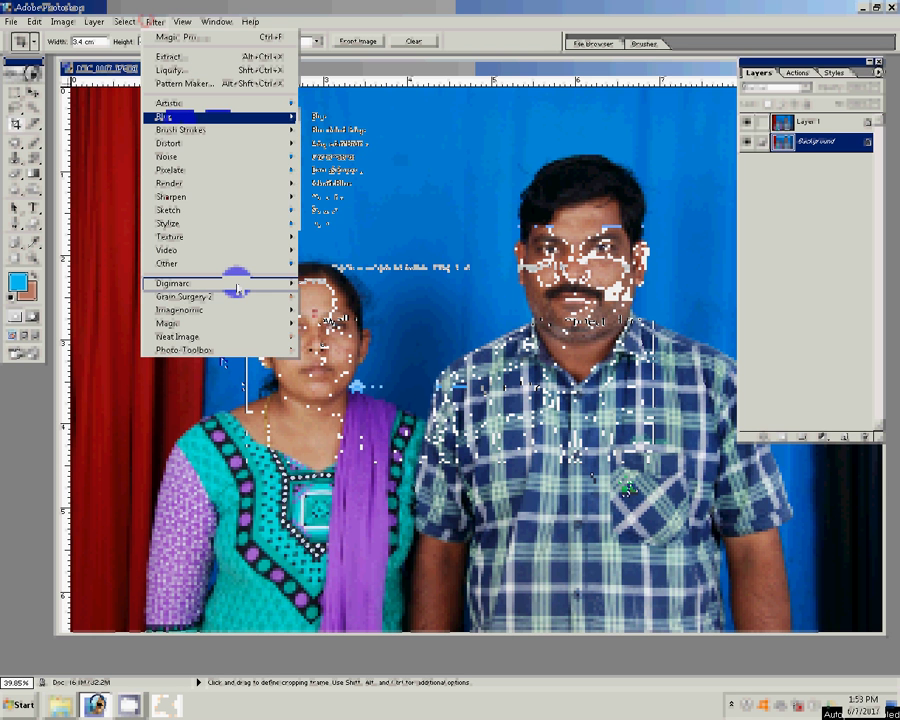
pyautogui.moveTo(200, 156)
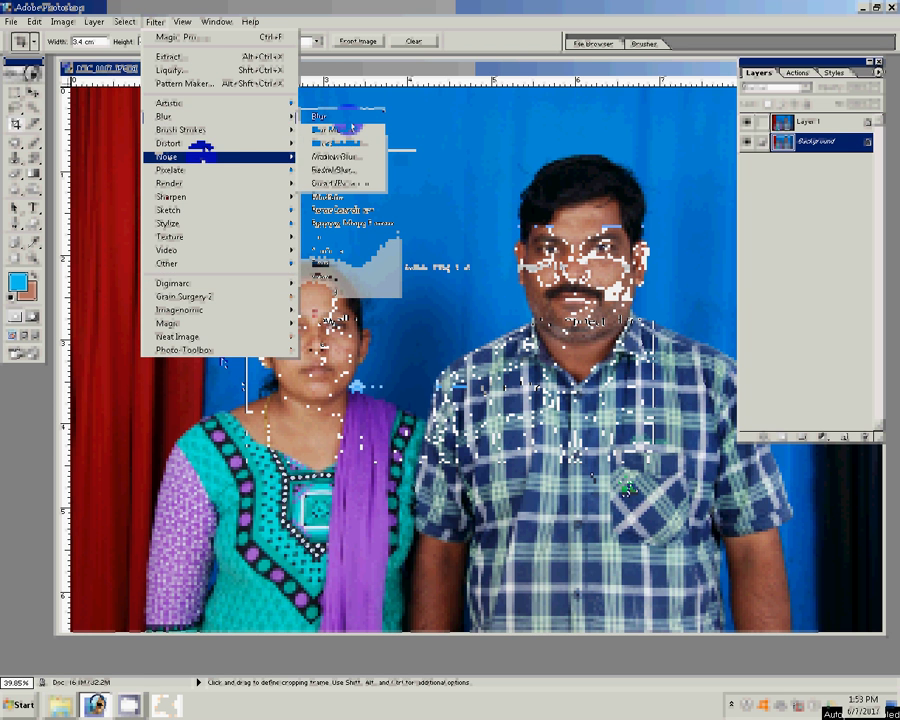
pyautogui.click(352, 159)
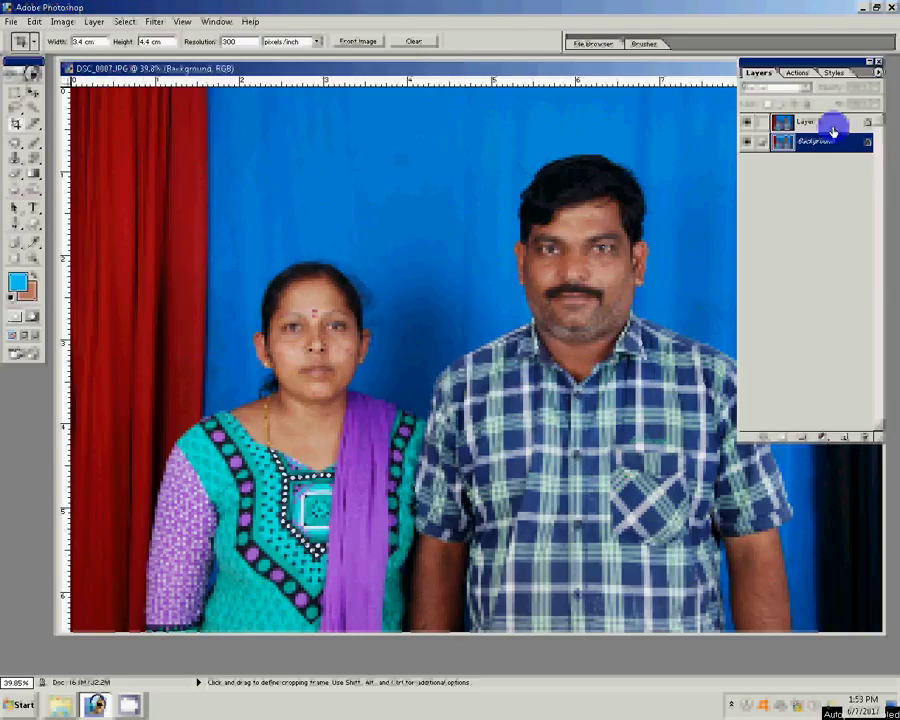
# - Select Layer 1 and zoom in on the woman's face
pyautogui.click(833, 131)
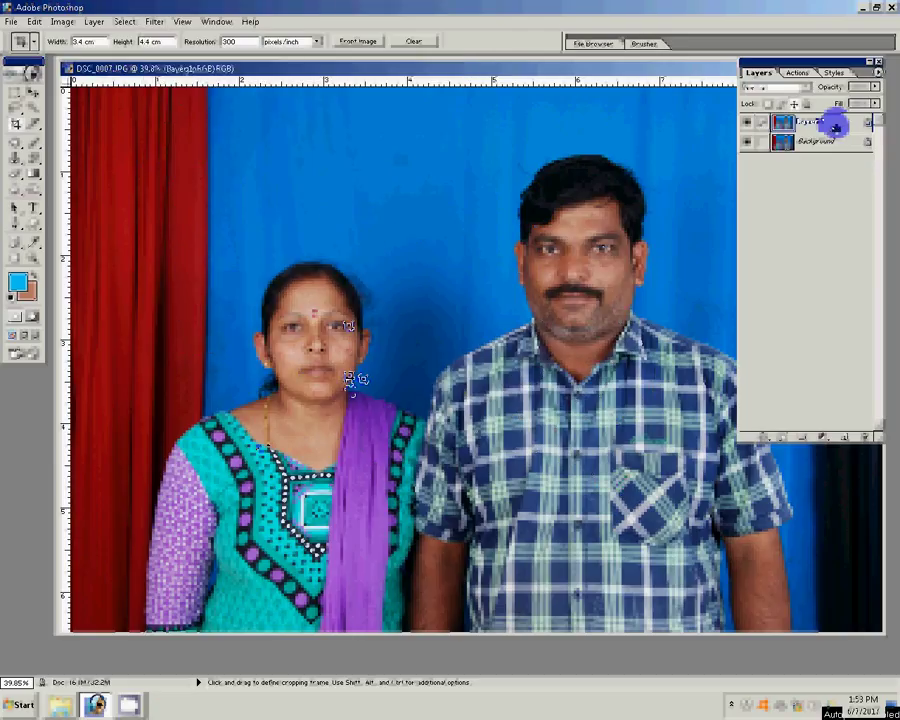
pyautogui.moveTo(343, 425); pyautogui.dragTo(418, 443)
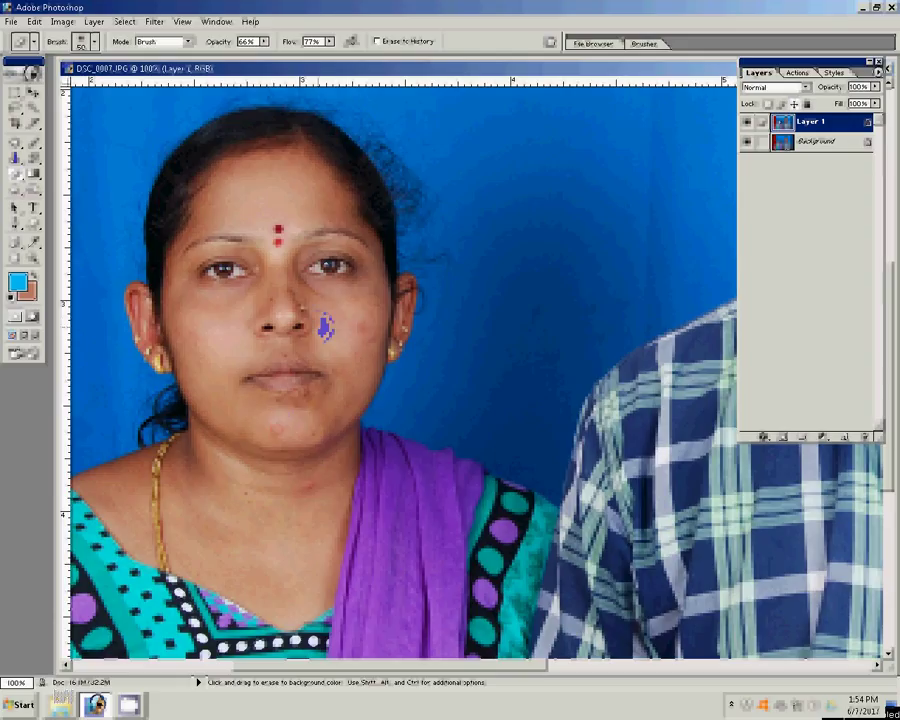
# - Erase Layer 1 over the woman's chest, undoing mistaken edits with Ctrl+Z
pyautogui.press('Delete')
pyautogui.hotkey('ctrl', 'z')
pyautogui.click(218, 541)
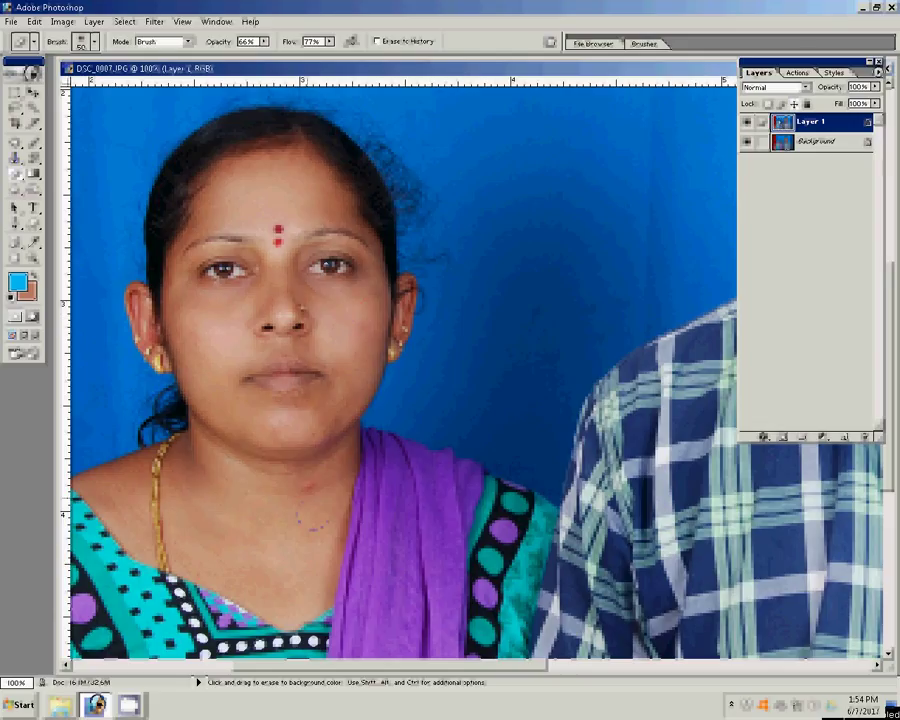
pyautogui.click(275, 531)
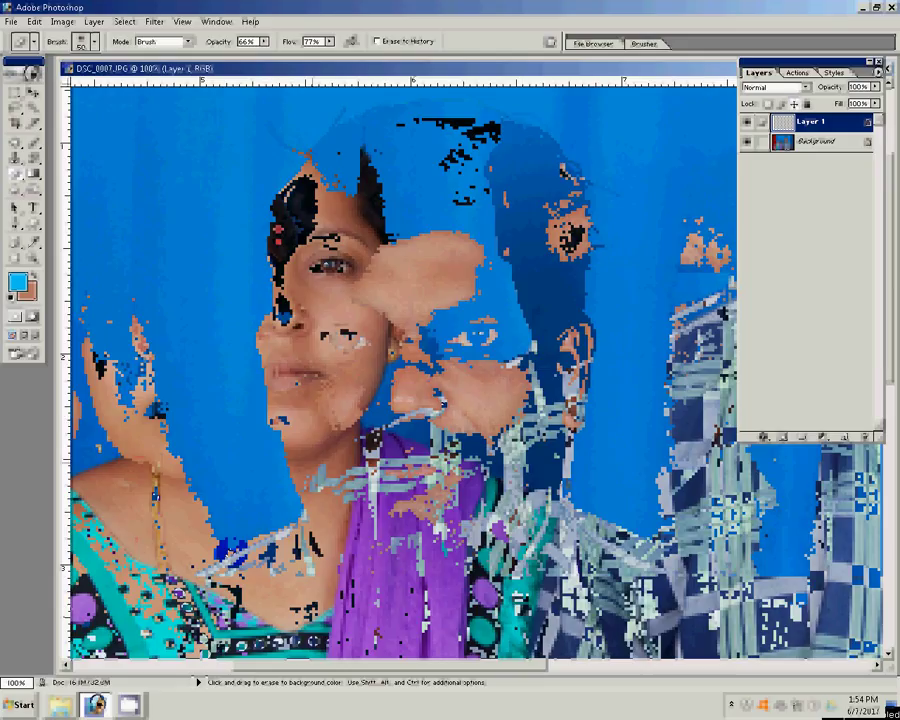
pyautogui.hotkey('ctrl', 'z')
pyautogui.hotkey('ctrl', 'z')
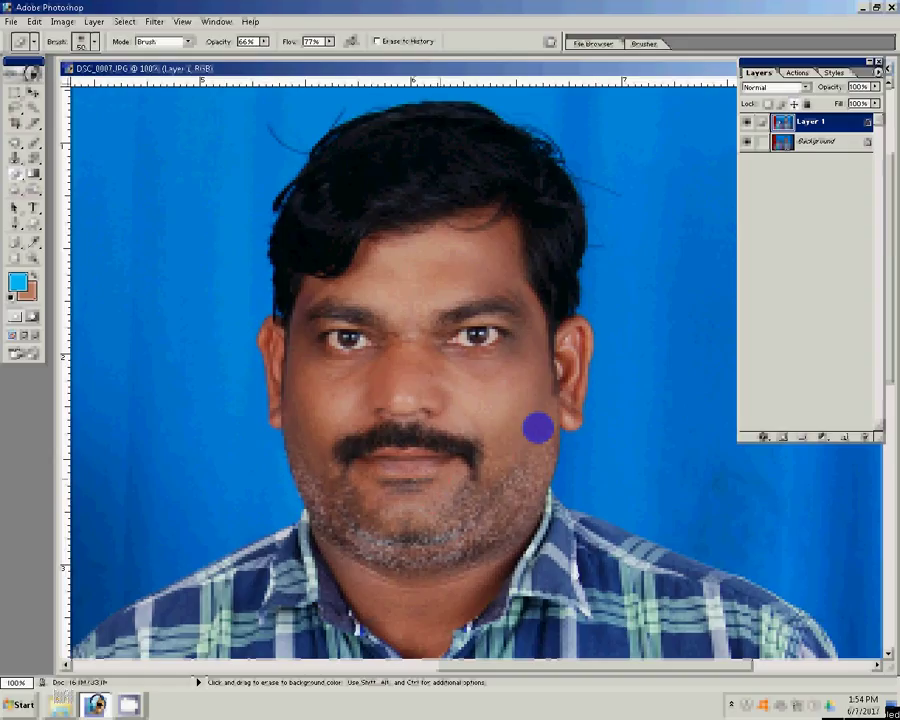
# - Merge the visible layers into a single background layer
pyautogui.press('z')
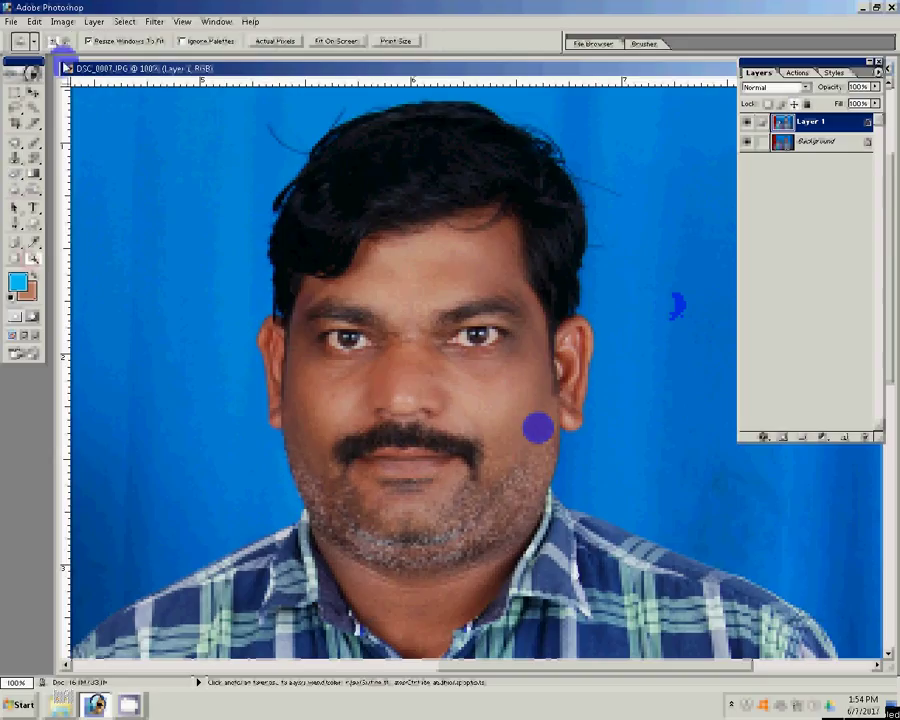
pyautogui.click(94, 21)
pyautogui.click(186, 401)
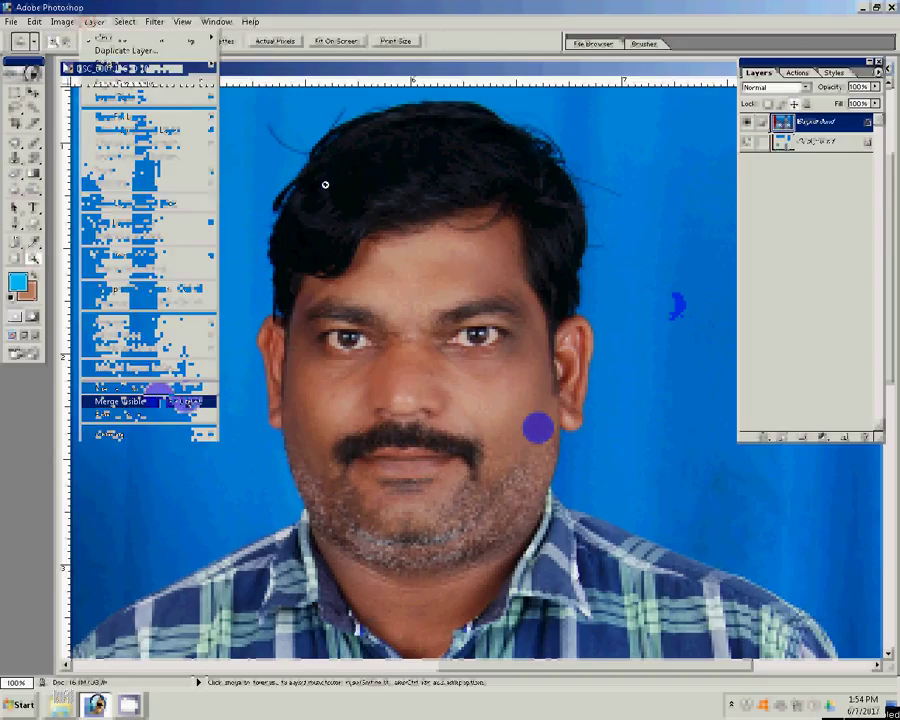
pyautogui.click(186, 401)
# - Clone from the blue backdrop over a stray hair beside the head, then undo it
pyautogui.press('s')
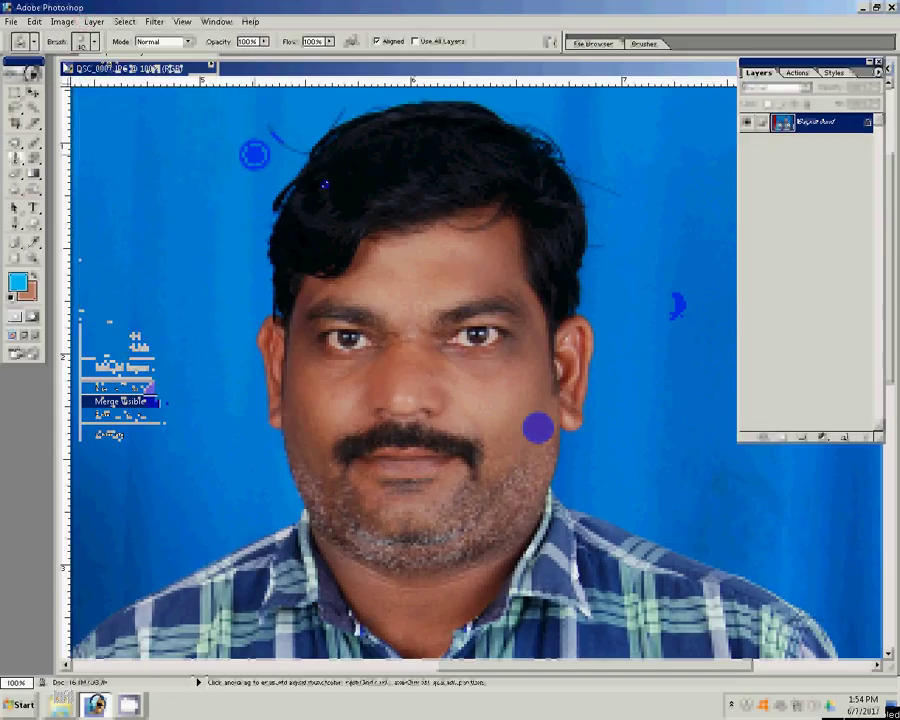
pyautogui.keyDown('alt'); pyautogui.click(254, 154); pyautogui.keyUp('alt')
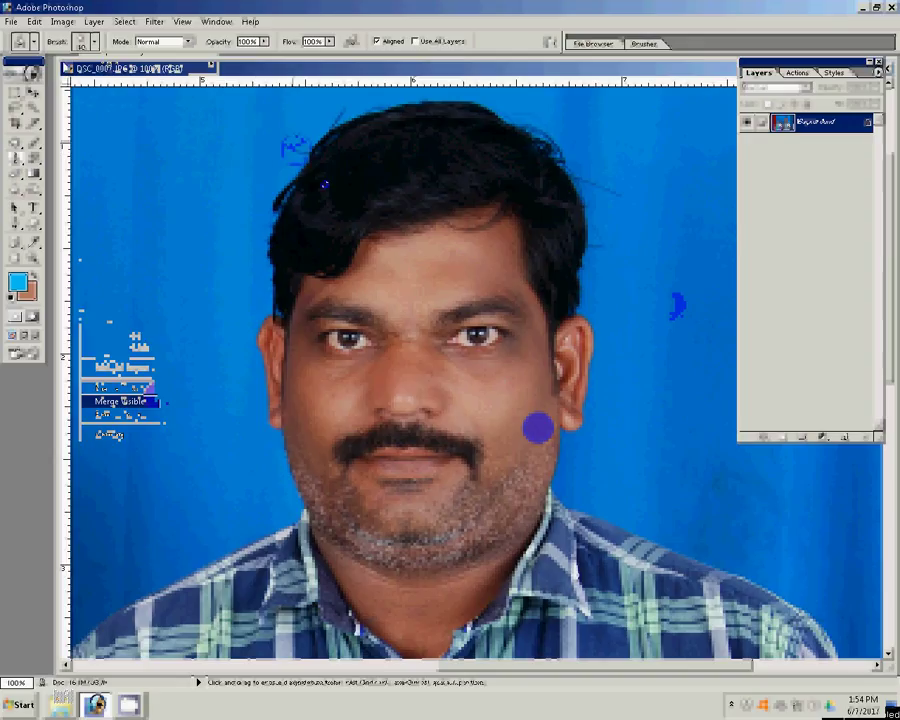
pyautogui.click(291, 150)
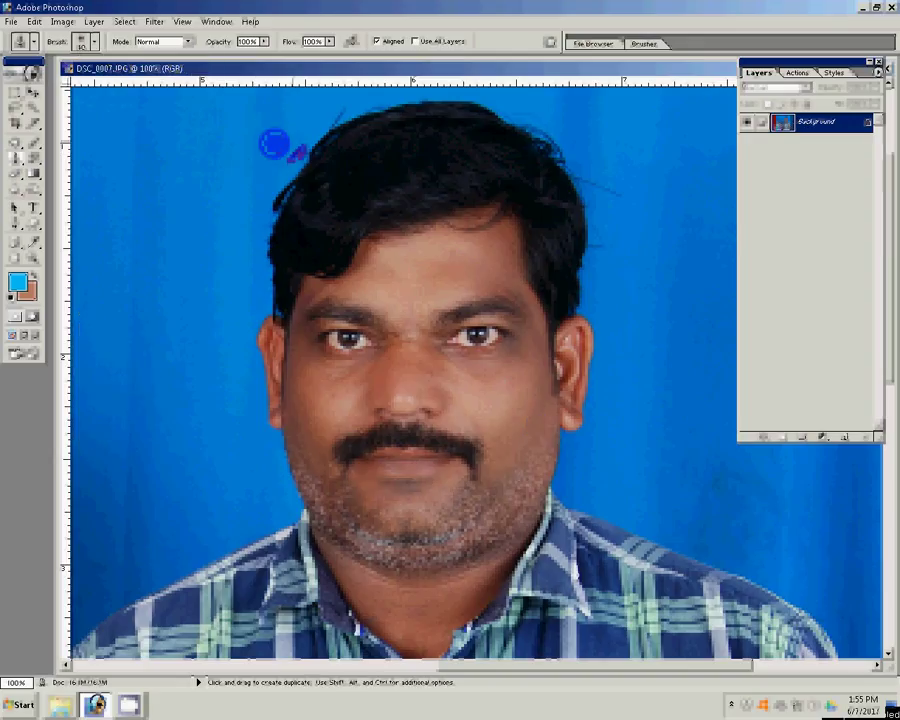
pyautogui.hotkey('ctrl', 'z')
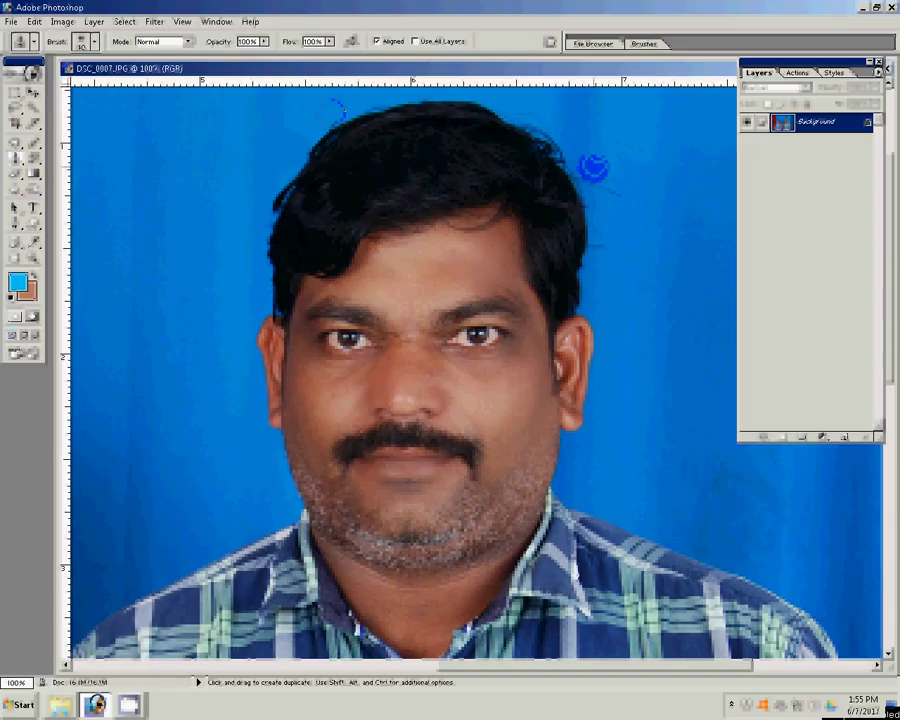
pyautogui.keyDown('alt'); pyautogui.click(475, 192); pyautogui.keyUp('alt')
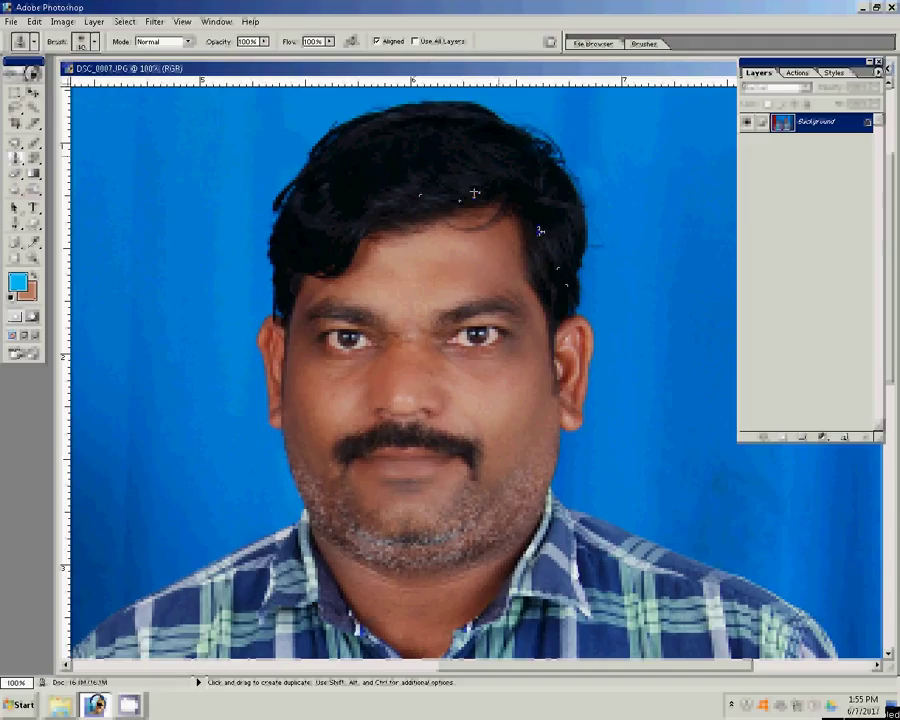
# - Zoom out to the whole photo and rotate the canvas 90° clockwise
pyautogui.click(33, 258)
pyautogui.keyDown('alt'); pyautogui.click(241, 90); pyautogui.keyUp('alt')
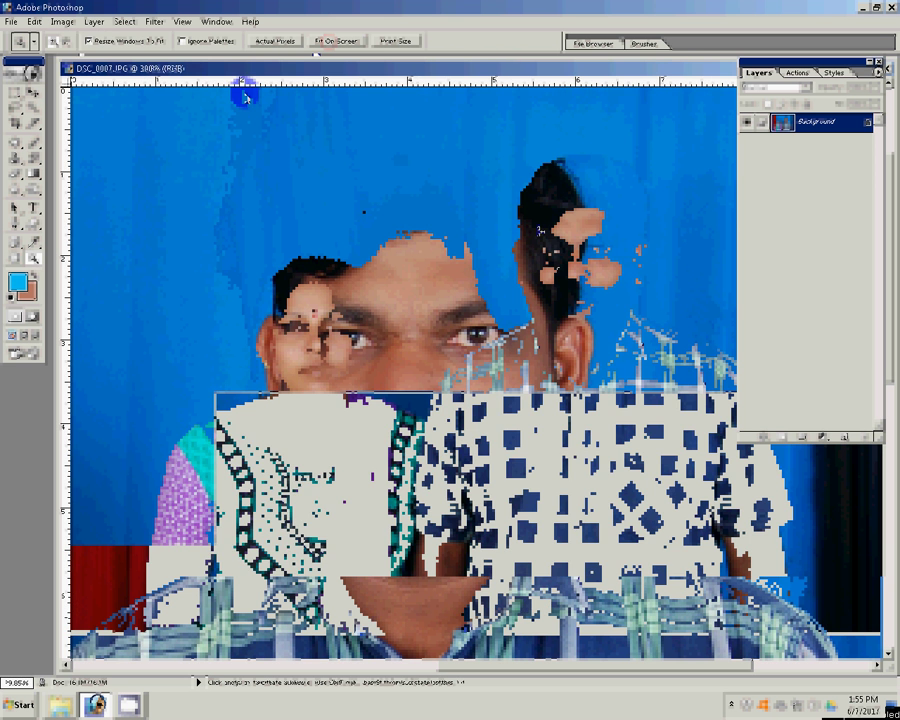
pyautogui.click(63, 21)
pyautogui.click(170, 160)
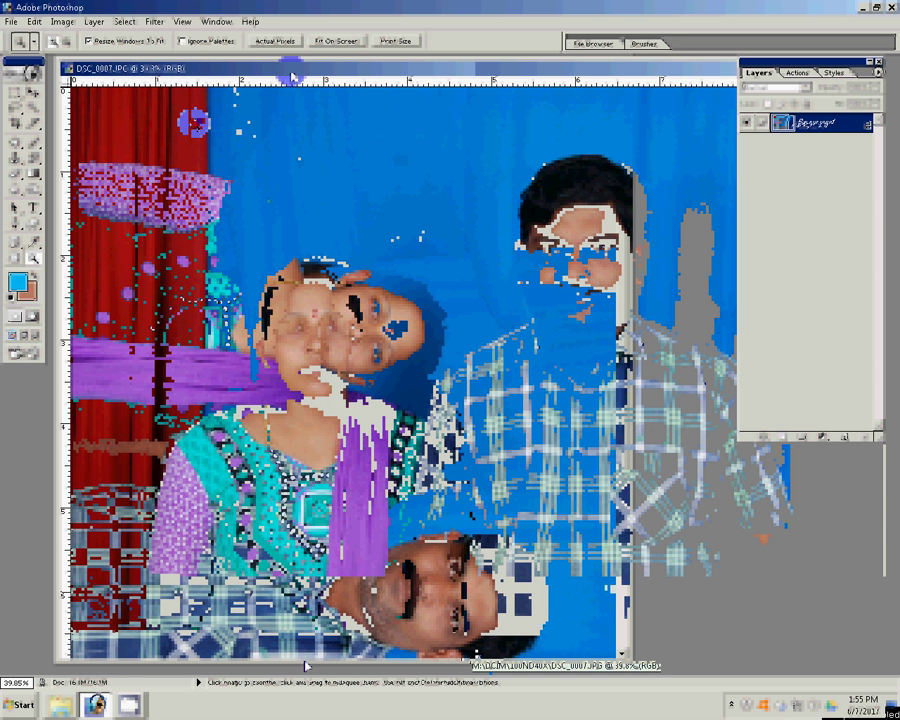
# - Duplicate the background layer as Background copy
pyautogui.click(62, 22)
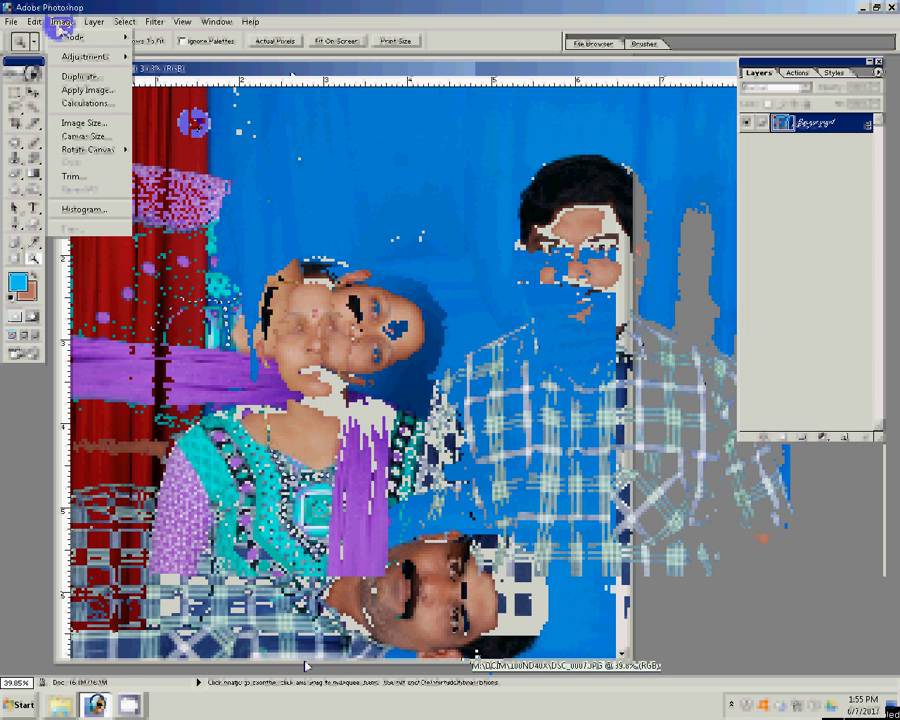
pyautogui.click(120, 55)
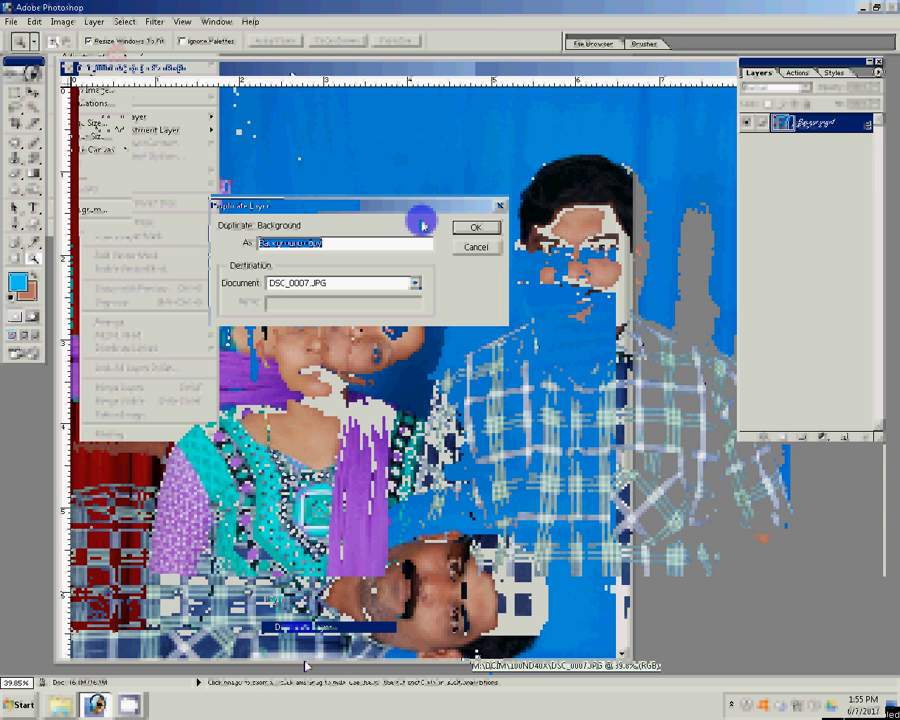
pyautogui.click(475, 228)
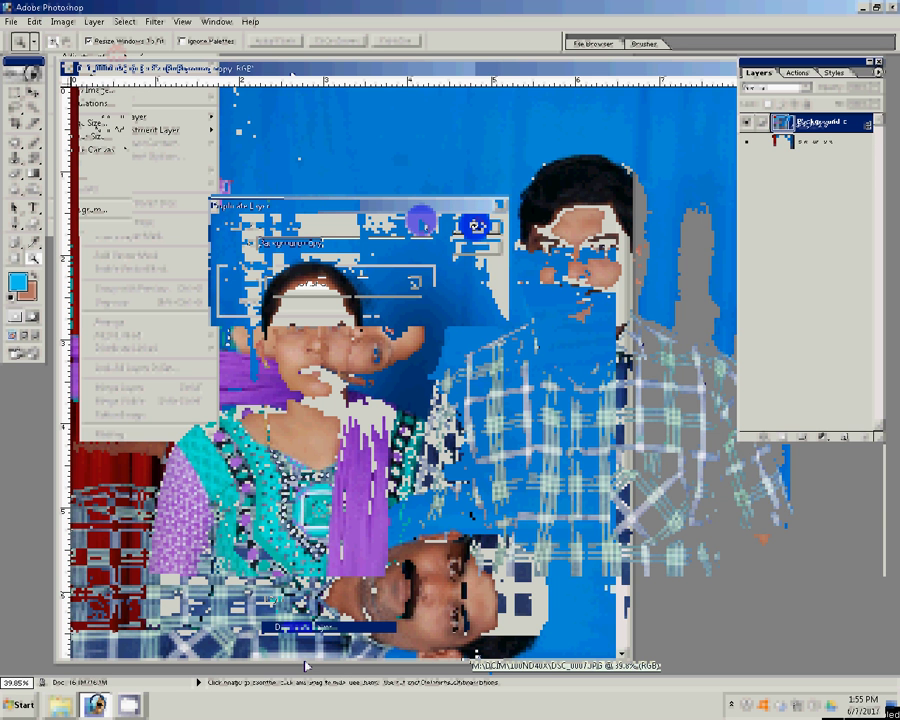
# - Duplicate the whole image as a new document and rotate it 90° clockwise
pyautogui.rightClick(410, 76)
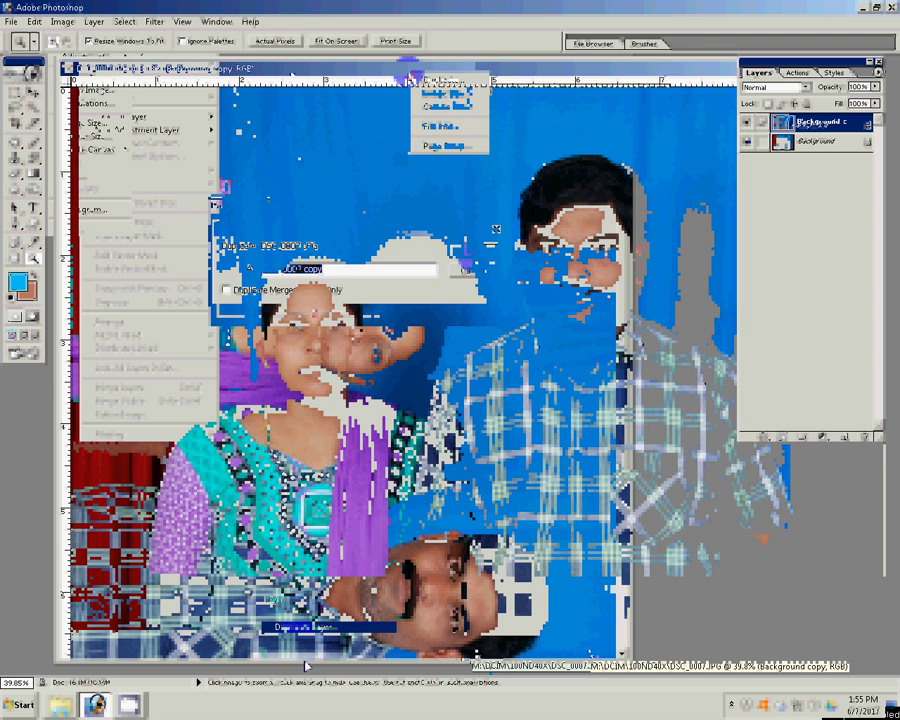
pyautogui.click(442, 79)
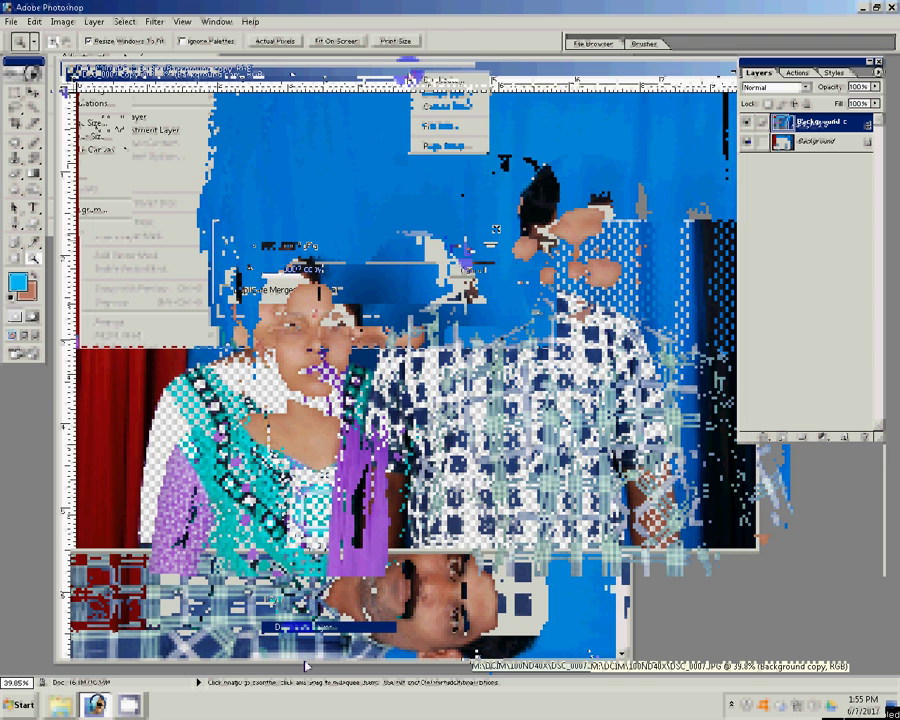
pyautogui.click(60, 21)
pyautogui.moveTo(100, 149)
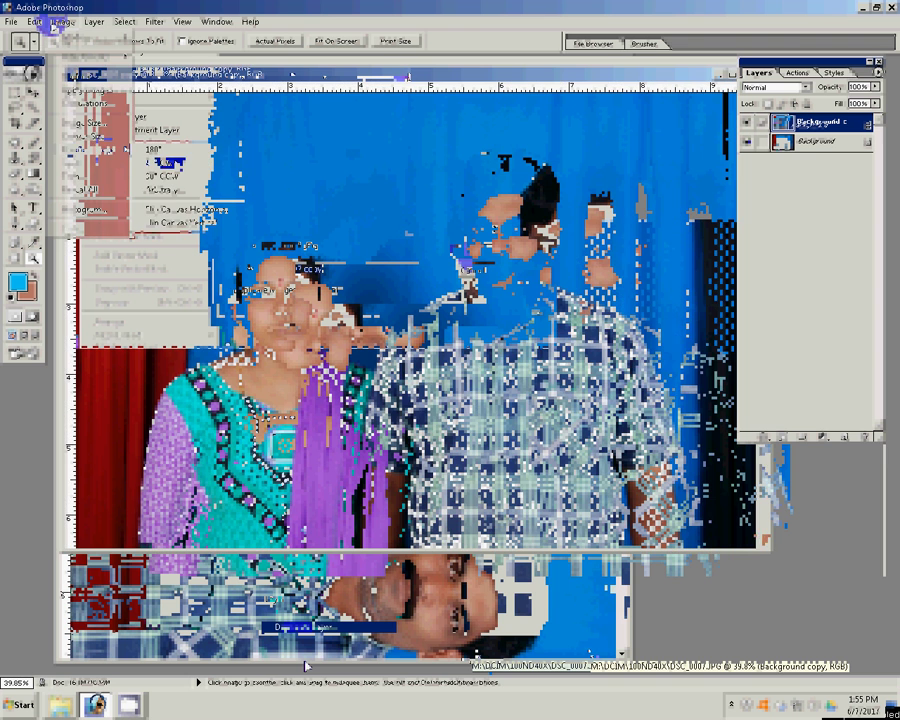
pyautogui.click(165, 162)
pyautogui.click(18, 122)
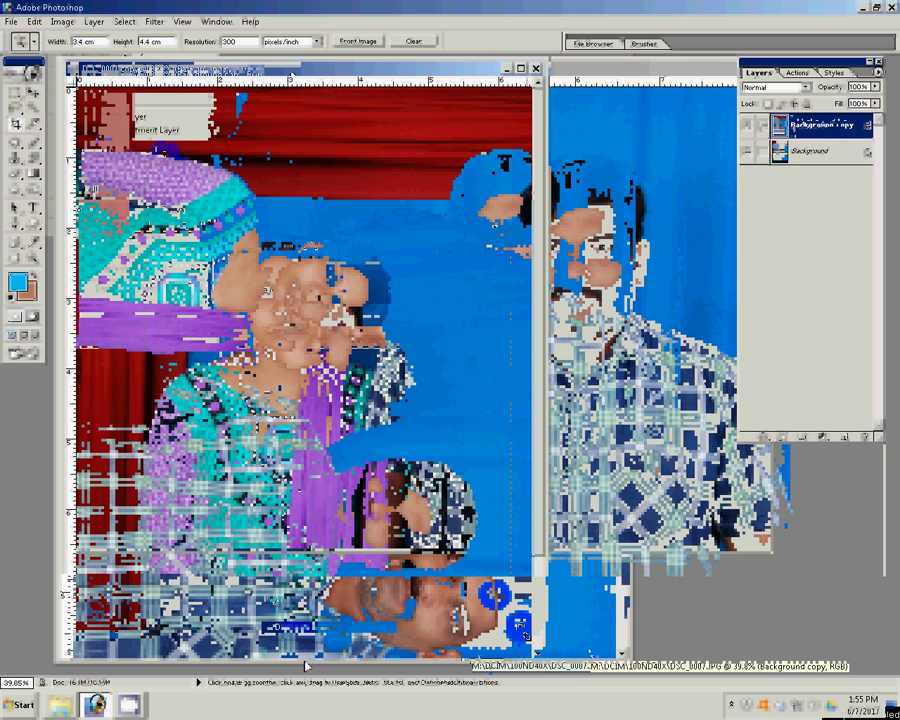
# - Crop the copy to an upright 3.4 × 4.4 cm passport photo of the woman
pyautogui.click(419, 512)
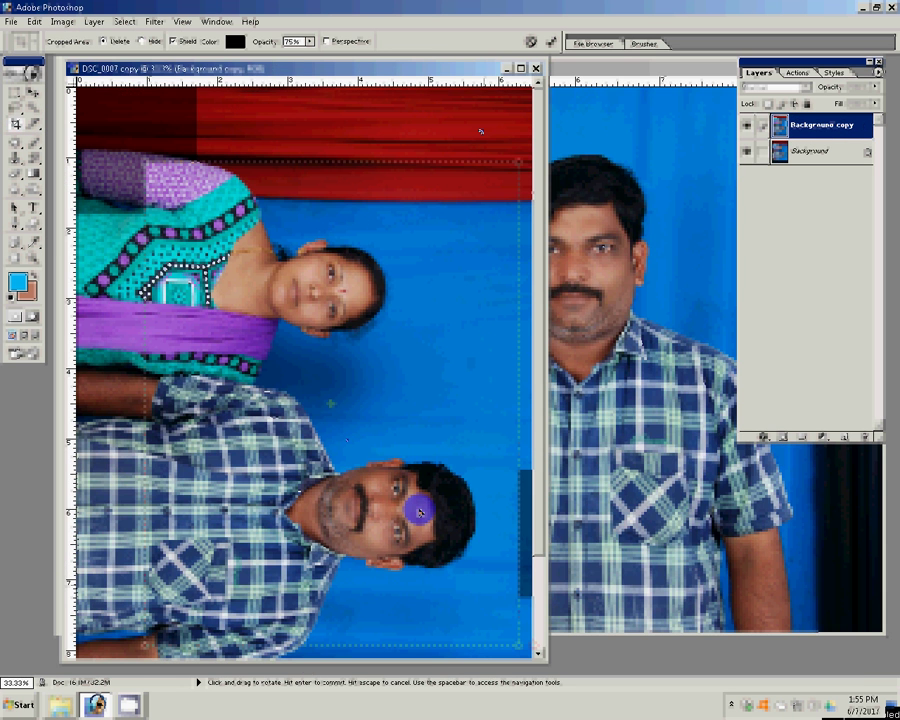
pyautogui.click(551, 41)
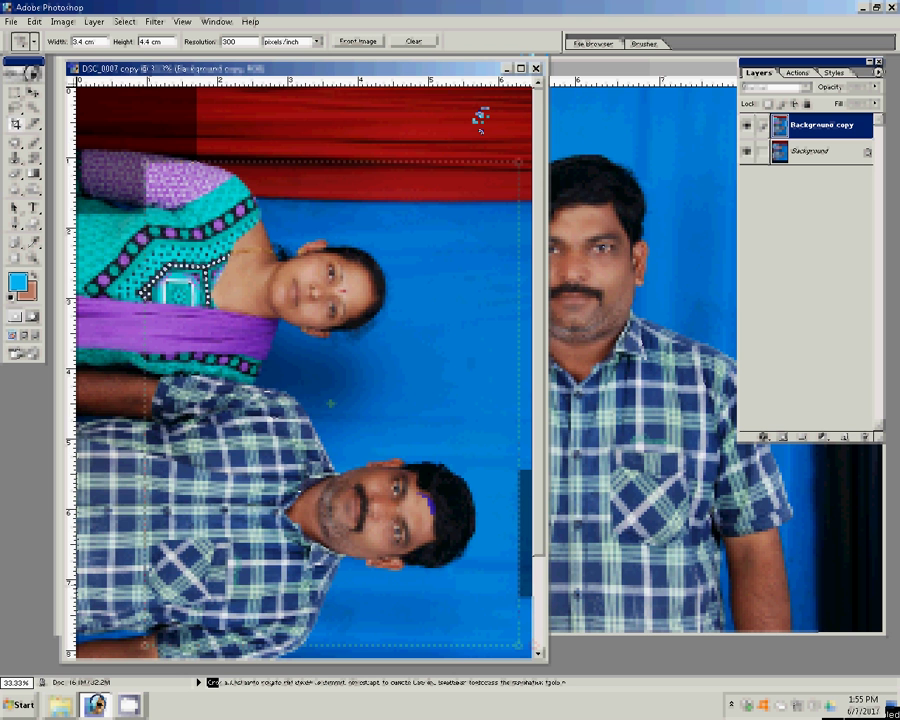
pyautogui.moveTo(478, 116)
pyautogui.mouseDown()
pyautogui.moveTo(517, 104)
pyautogui.moveTo(507, 110)
pyautogui.mouseUp()
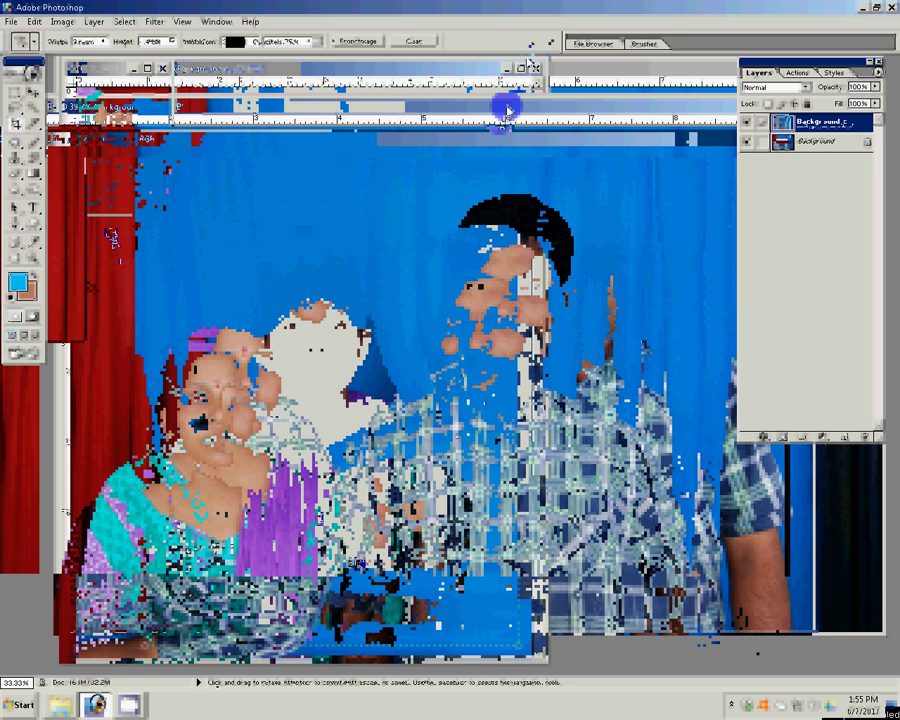
pyautogui.click(550, 42)
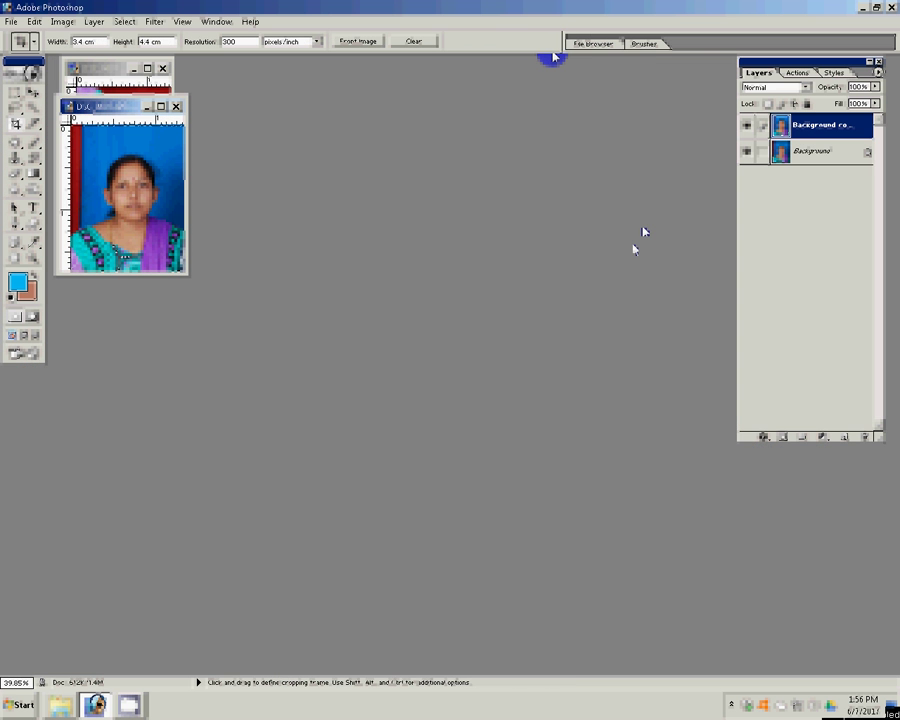
# - Create a new blank document using the 4 x 6 preset
pyautogui.hotkey('ctrl', 'n')
pyautogui.press('Tab')
pyautogui.press('Down')
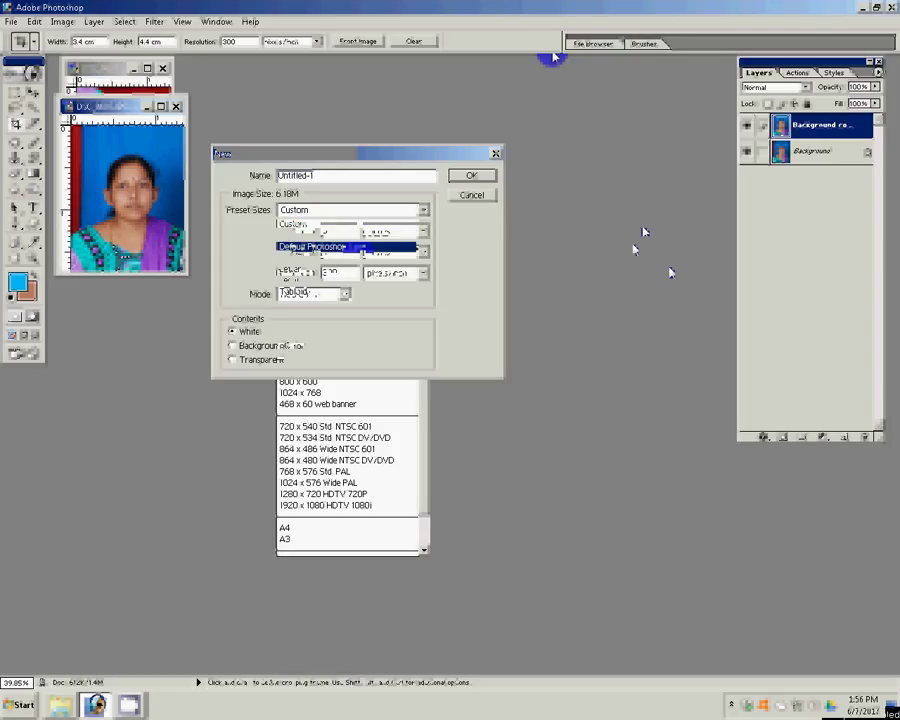
pyautogui.press('Down')
pyautogui.press('Down')
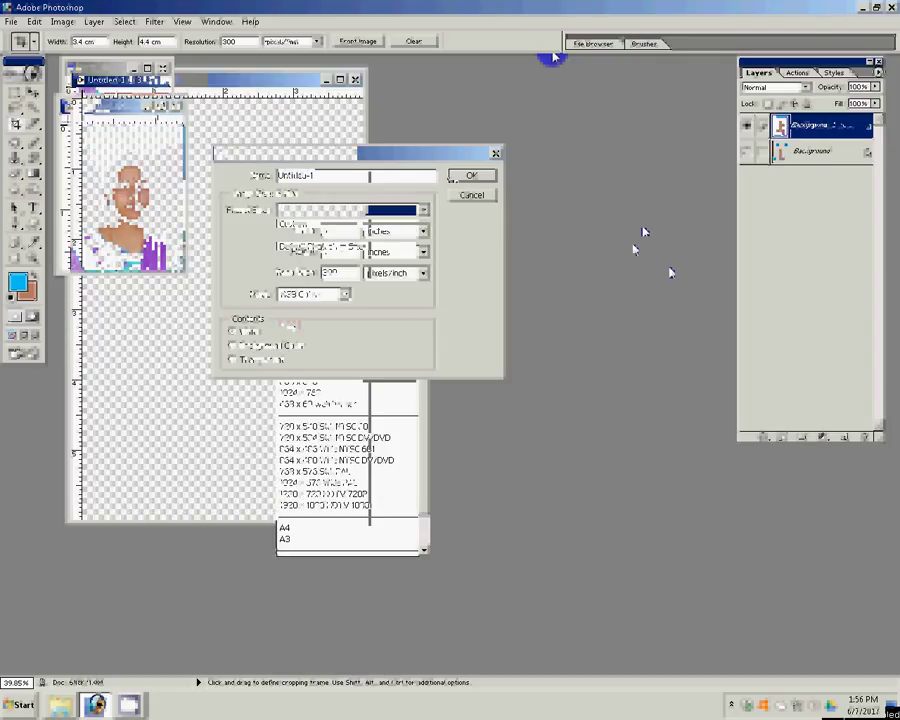
pyautogui.press('Return')
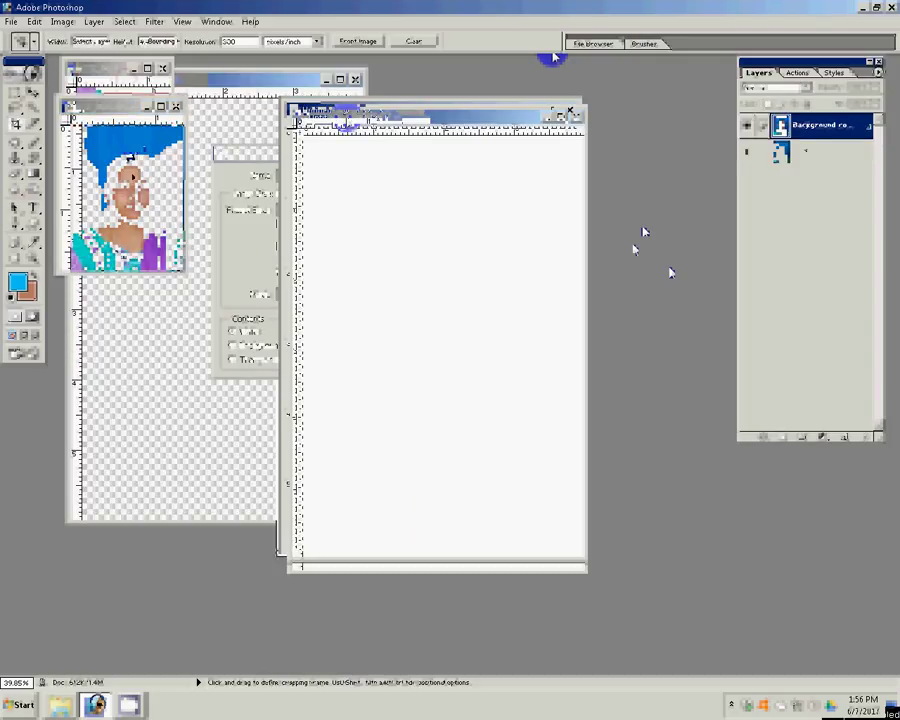
# - Place the woman's photo top-left, repeat it into four stacked copies, and drag in the couple photo
pyautogui.moveTo(380, 200); pyautogui.dragTo(403, 180)
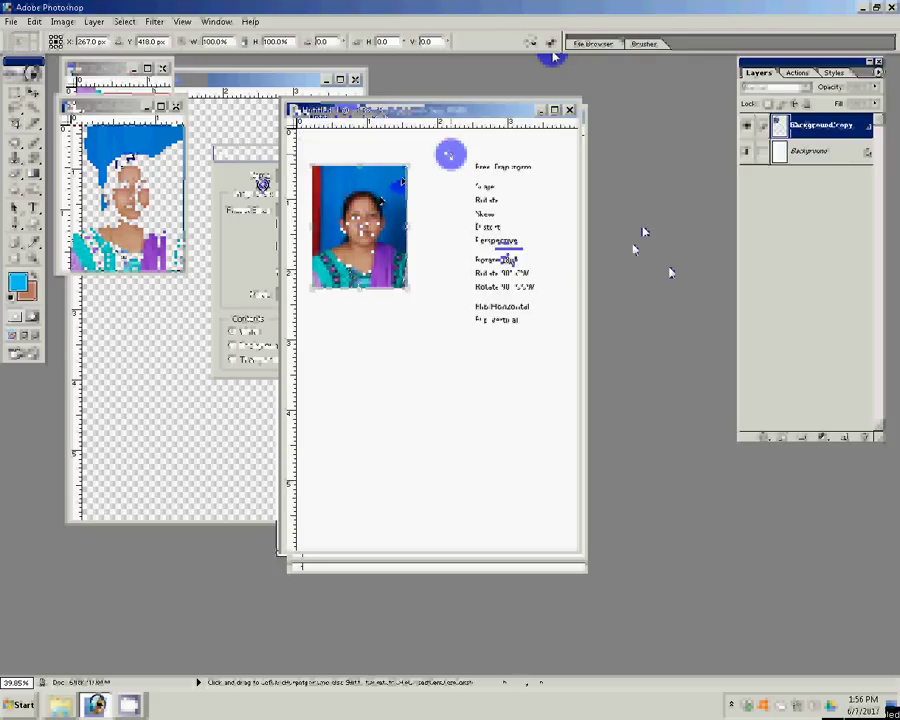
pyautogui.hotkey('ctrl', 't')
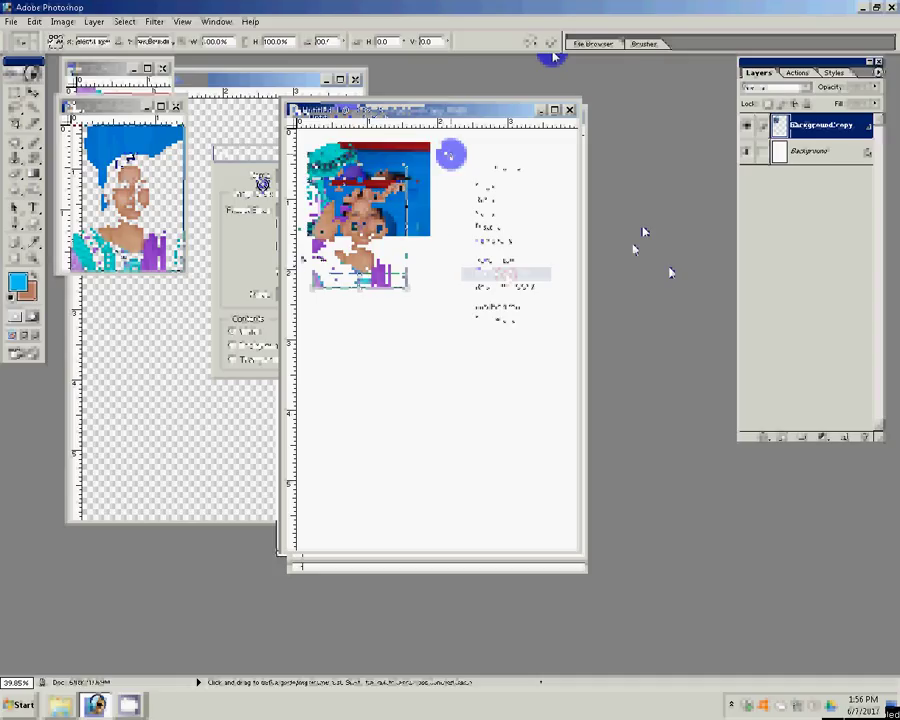
pyautogui.hotkey('ctrl', 'alt', 'shift', 't')
pyautogui.hotkey('ctrl', 'alt', 'shift', 't')
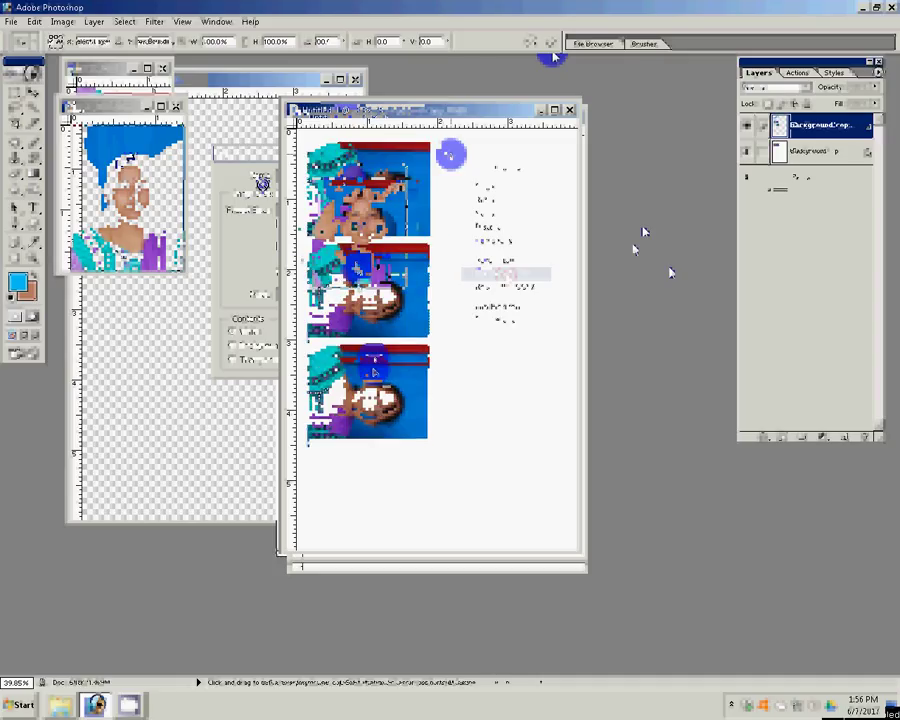
pyautogui.hotkey('ctrl', 'alt', 'shift', 't')
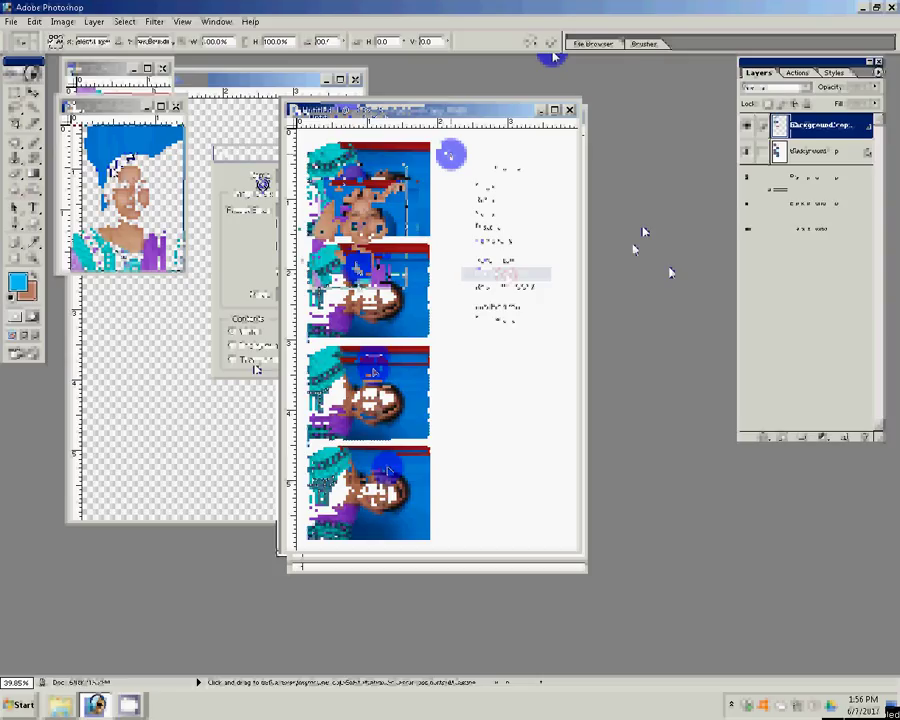
pyautogui.moveTo(120, 140); pyautogui.dragTo(458, 296)
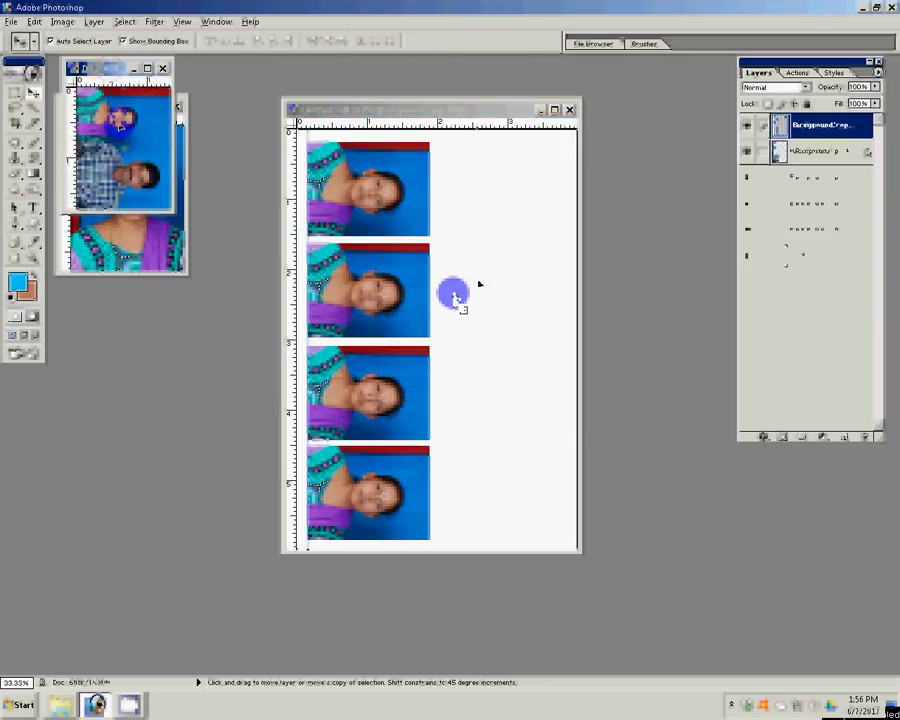
pyautogui.hotkey('ctrl', 't')
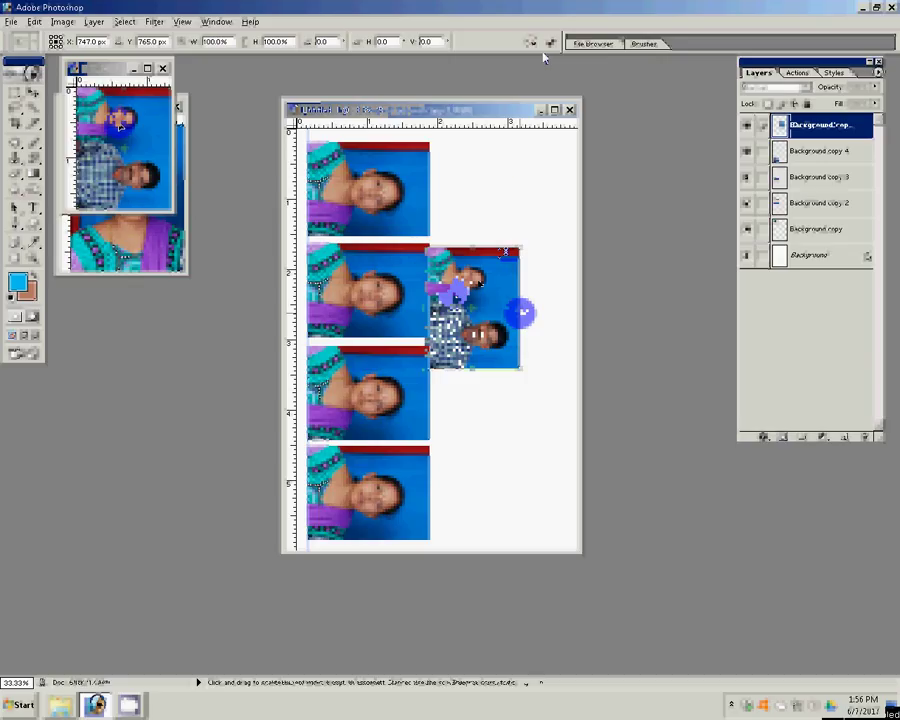
# - Commit the couple photo's transform, then isolate and restore the top layer's visibility
pyautogui.press('Return')
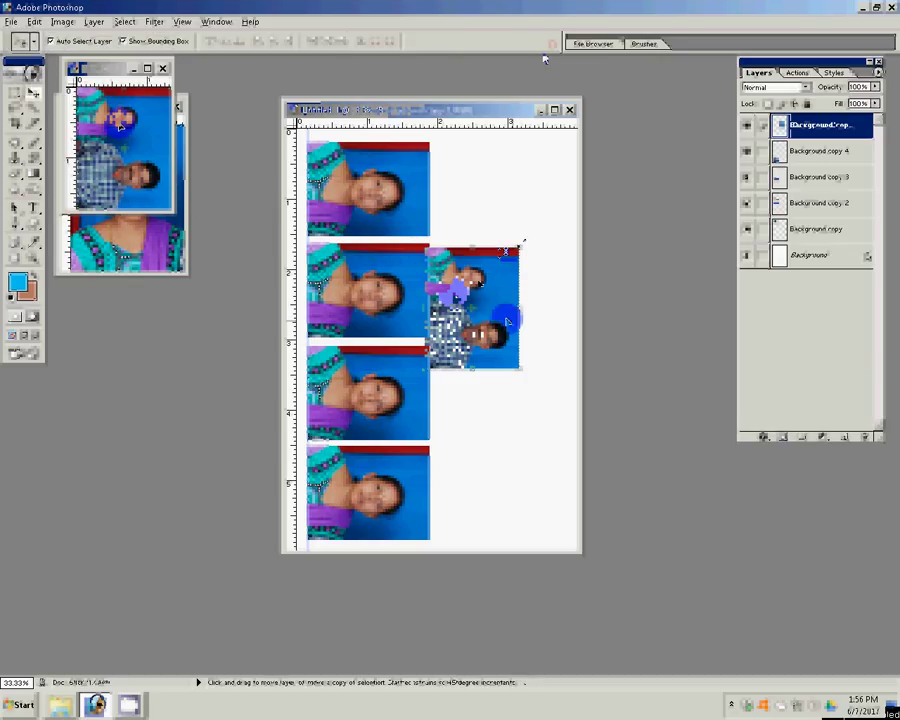
pyautogui.hotkey('ctrl', 't')
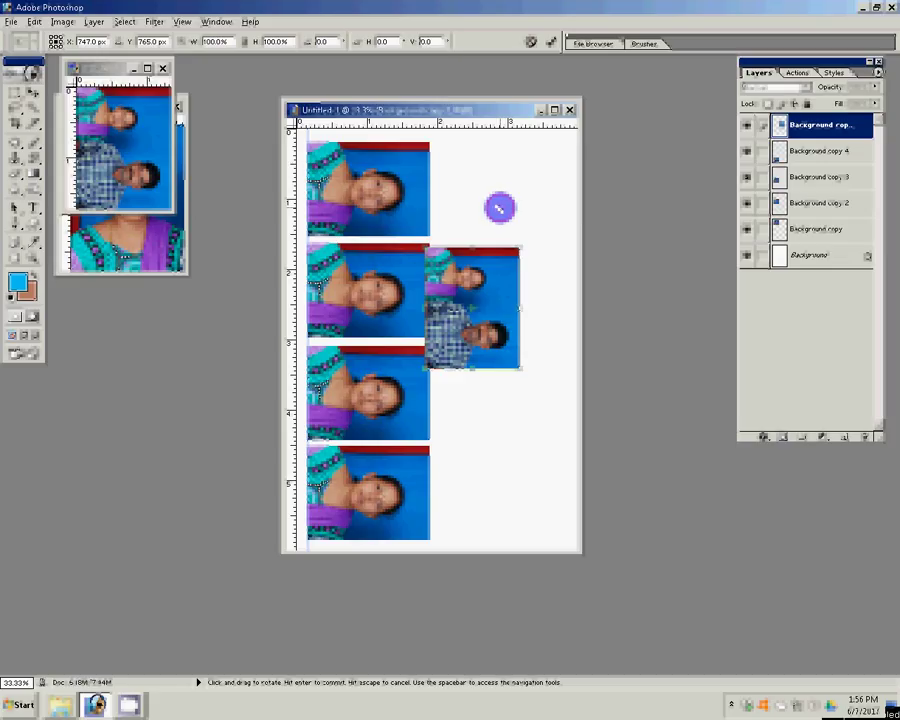
pyautogui.click(533, 48)
pyautogui.keyDown('alt'); pyautogui.click(746, 125); pyautogui.keyUp('alt')
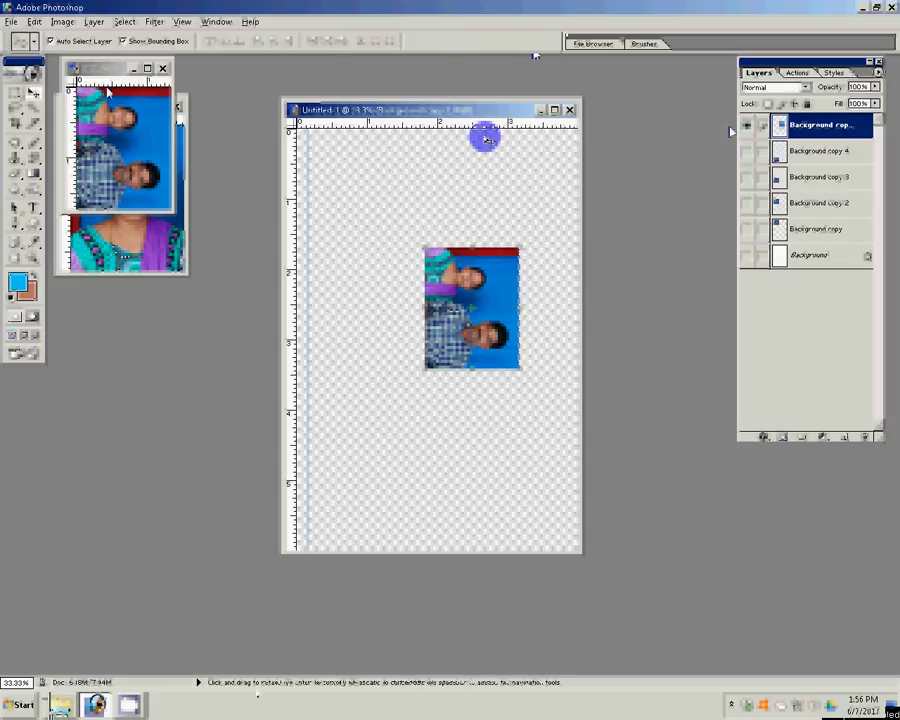
pyautogui.keyDown('alt'); pyautogui.click(746, 125); pyautogui.keyUp('alt')
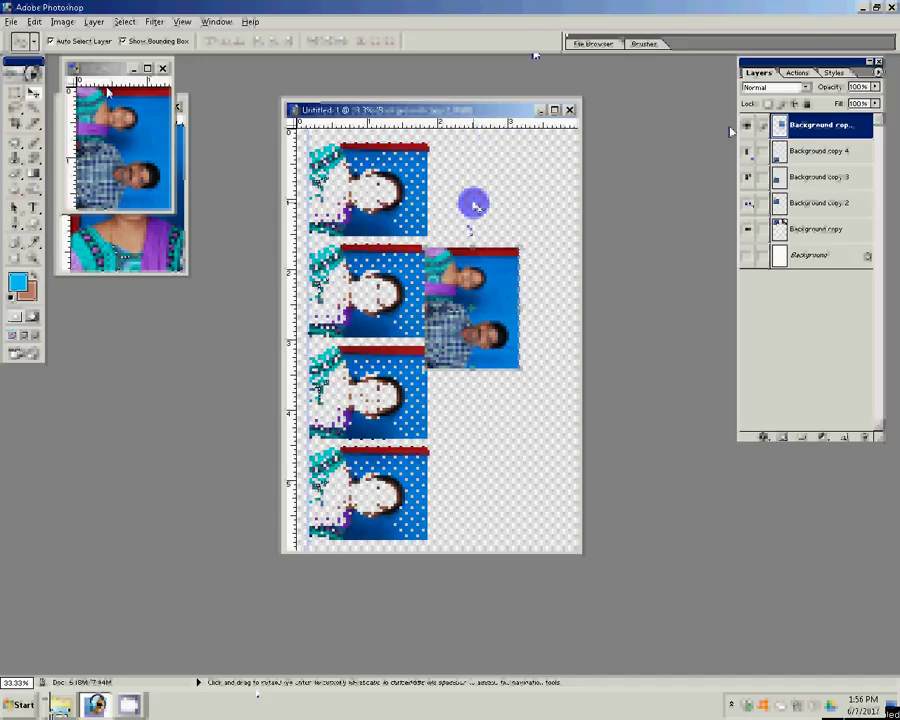
# - Merge the photo layers, undo the merge, and copy the couple photo down the right column
pyautogui.hotkey('shift', 'ctrl', 'e')
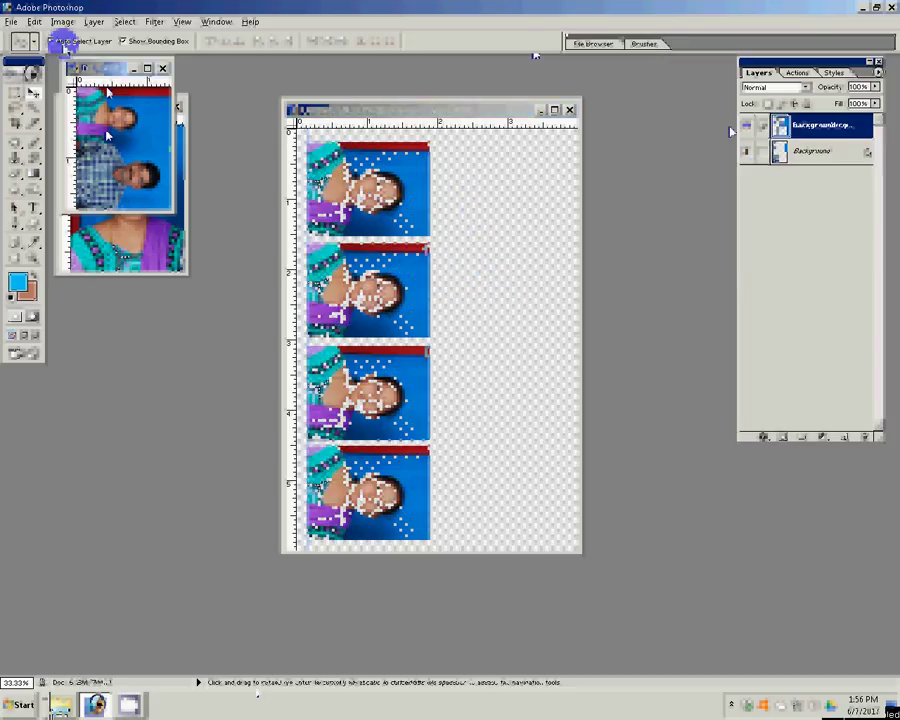
pyautogui.click(62, 21)
pyautogui.moveTo(110, 176)
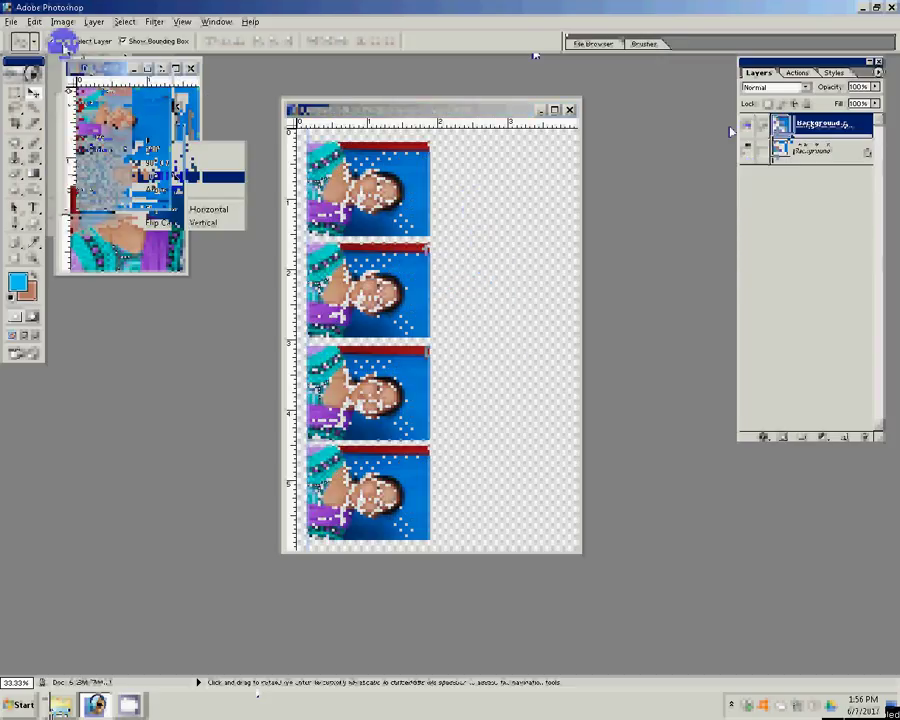
pyautogui.hotkey('ctrl', 'z')
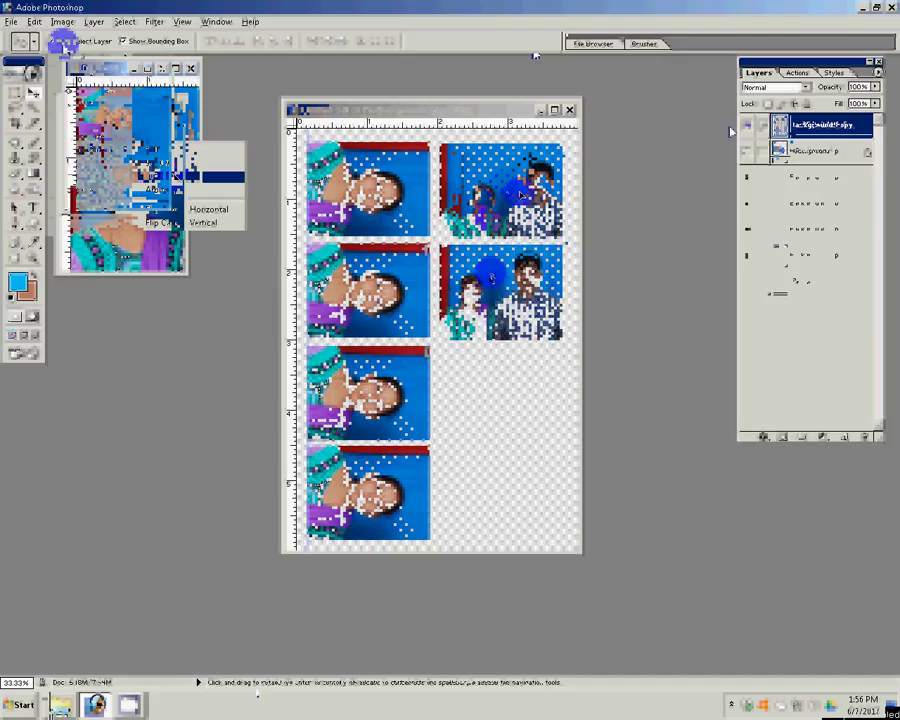
pyautogui.moveTo(490, 278); pyautogui.dragTo(486, 477)
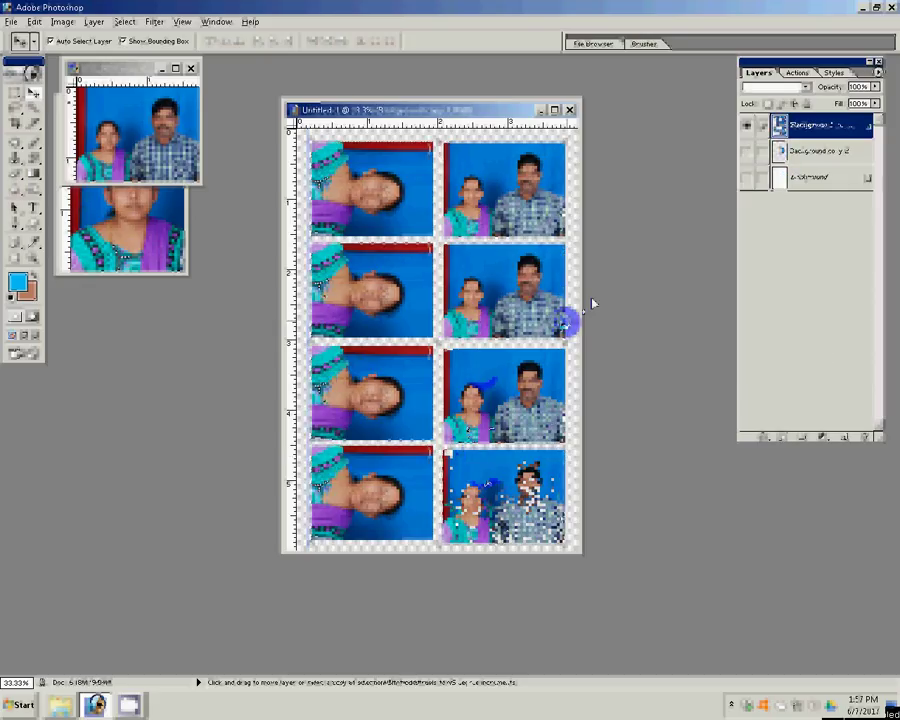
# - Open Print with Preview for the sheet
pyautogui.click(15, 22)
pyautogui.press('Up')
pyautogui.press('Up')
pyautogui.press('Up')
pyautogui.press('Up')
pyautogui.press('Up')
pyautogui.press('Return')
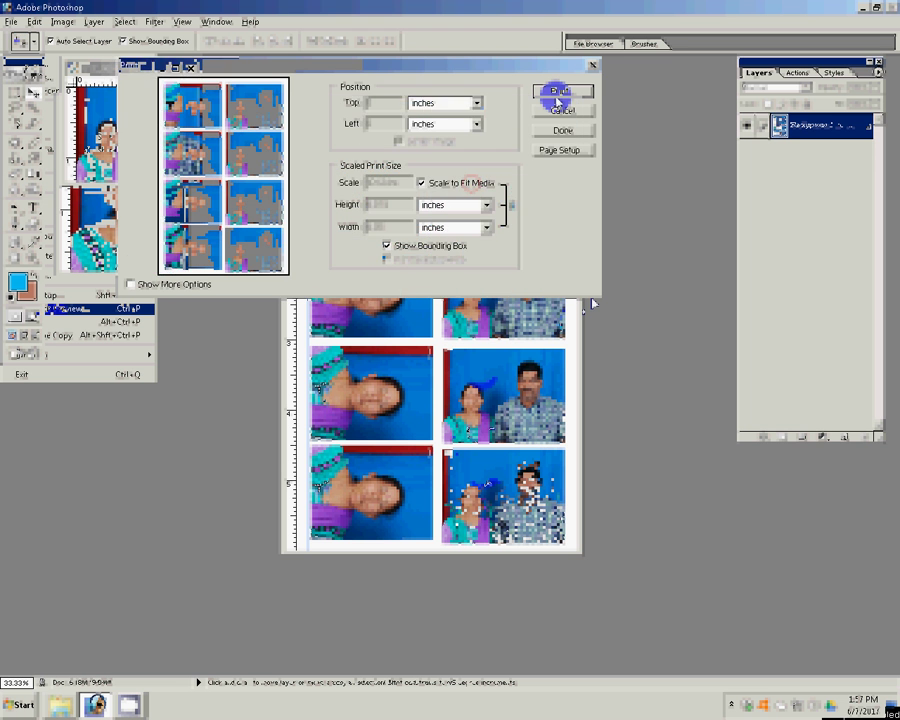
# - Confirm Print with Preview to print the four woman photos and four couple photos
pyautogui.click(557, 101)
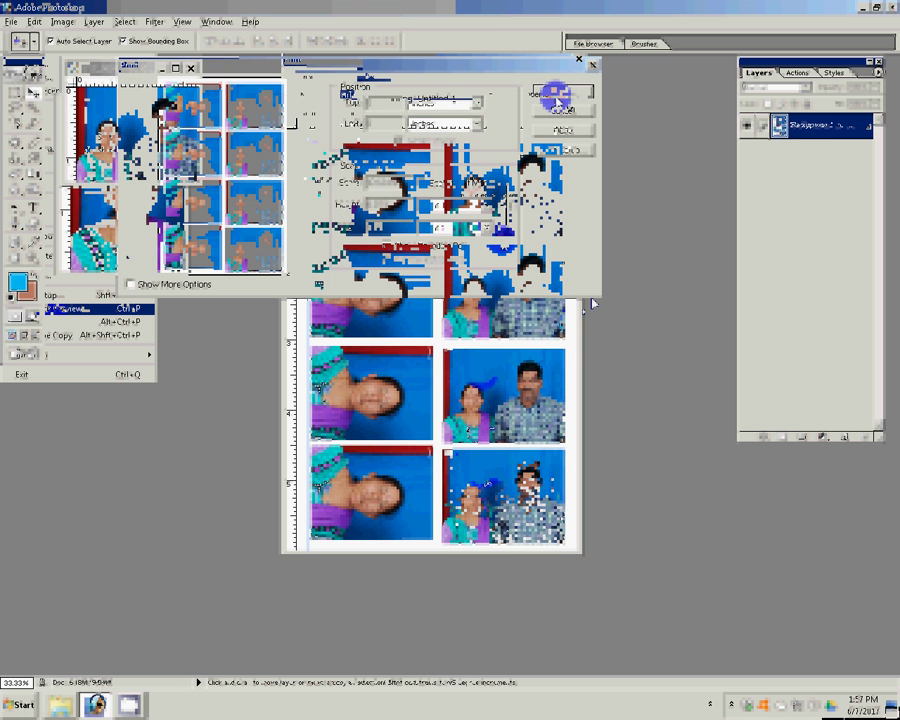